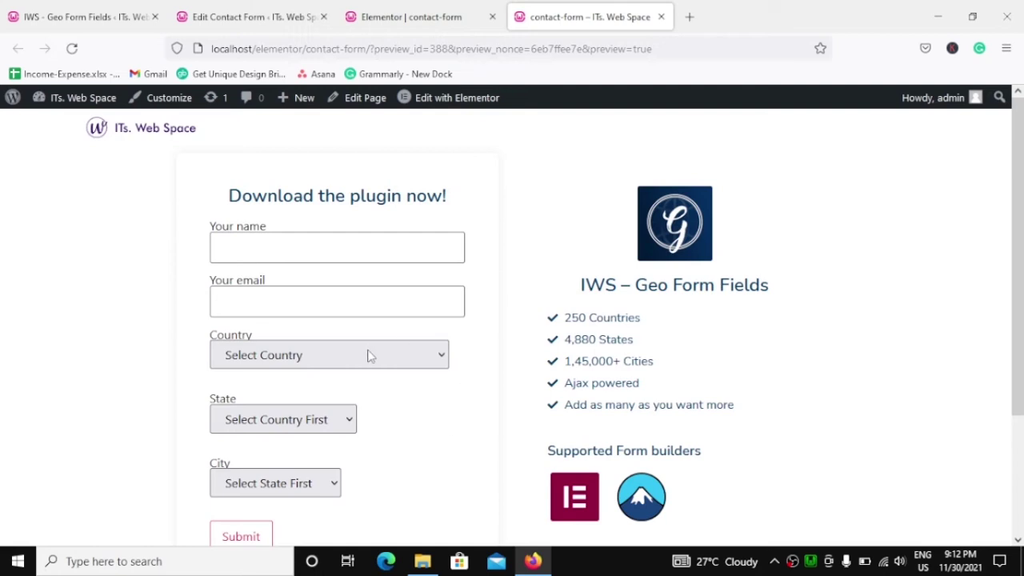
Step: On the form preview, pick India, Sikkim and North District in the Country, State and City drop-downs
left_click(363, 359)
scroll(320, 247, "down", 15)
left_click(320, 247)
left_click(328, 424)
scroll(300, 240, "down", 8)
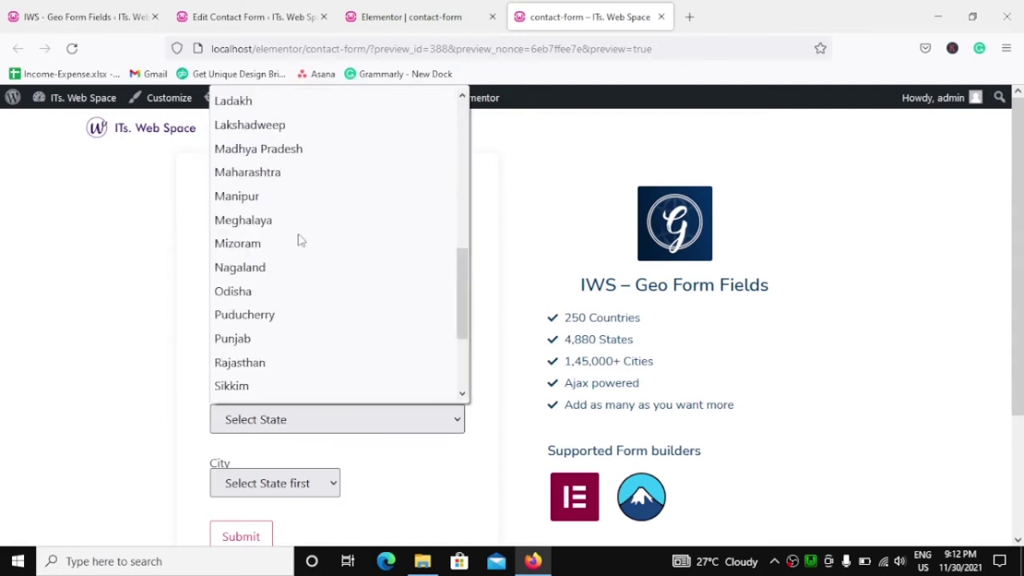
left_click(286, 254)
left_click(288, 485)
left_click(244, 360)
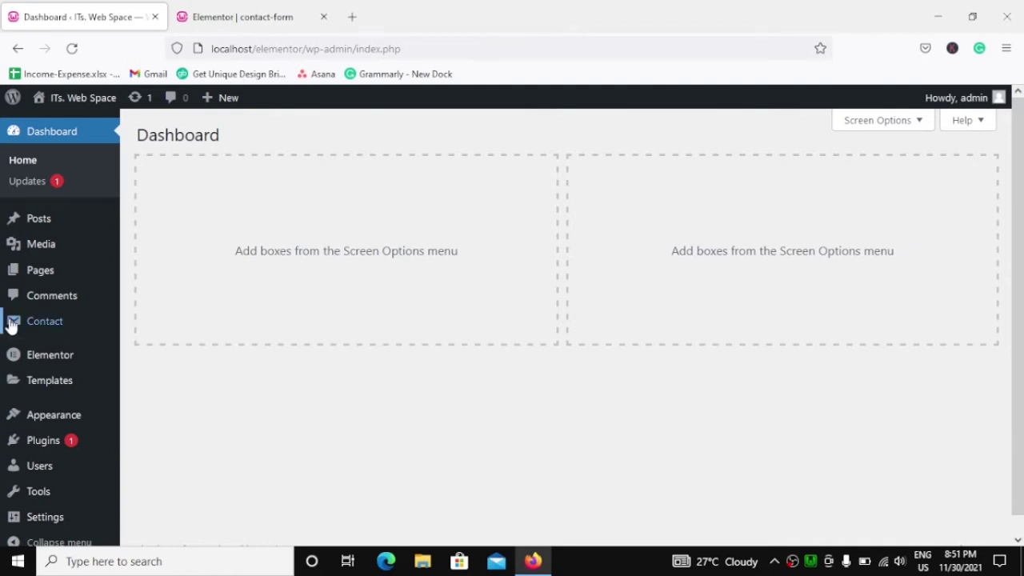
Step: Search Plugins > Add New for 'iws' and confirm the IWS – Geo Form Fields card shows Active
mouse_move(114, 436)
left_click(164, 471)
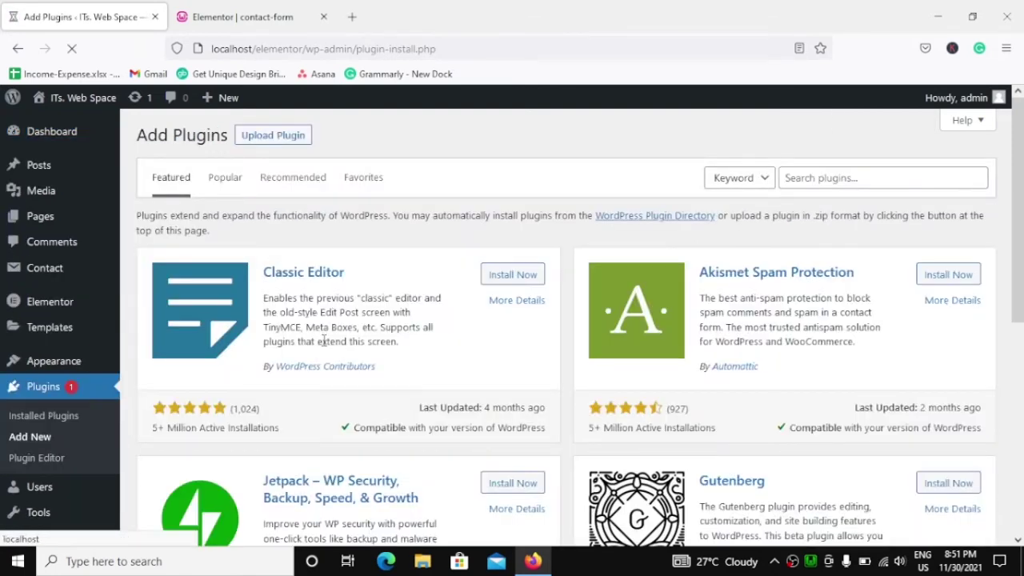
left_click(853, 179)
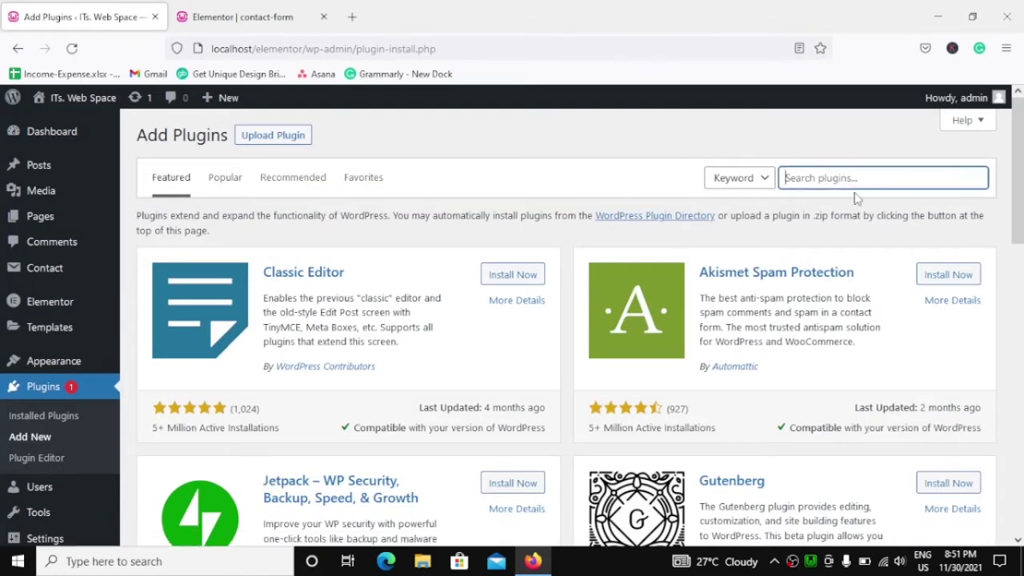
type("iws")
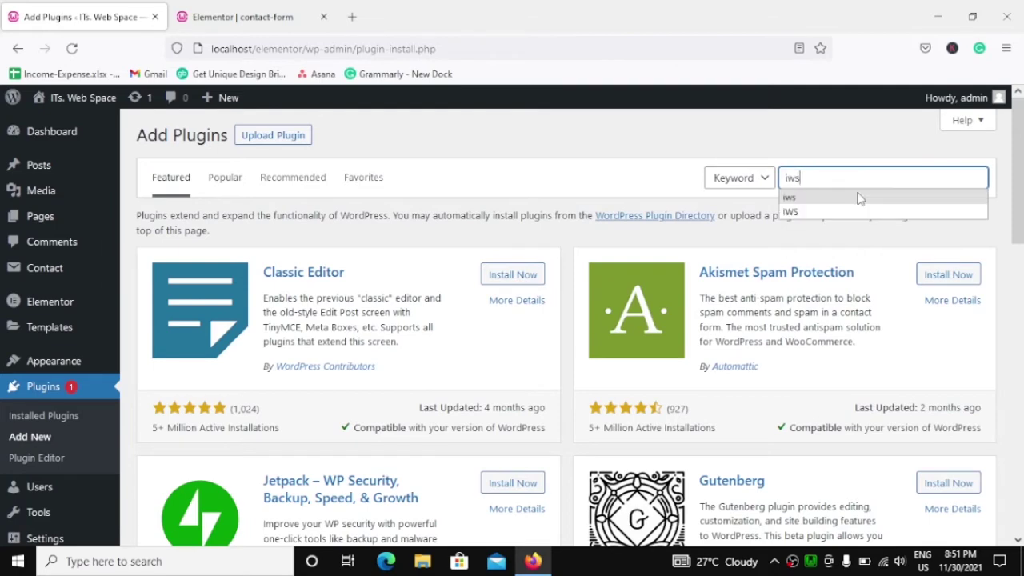
left_click(859, 198)
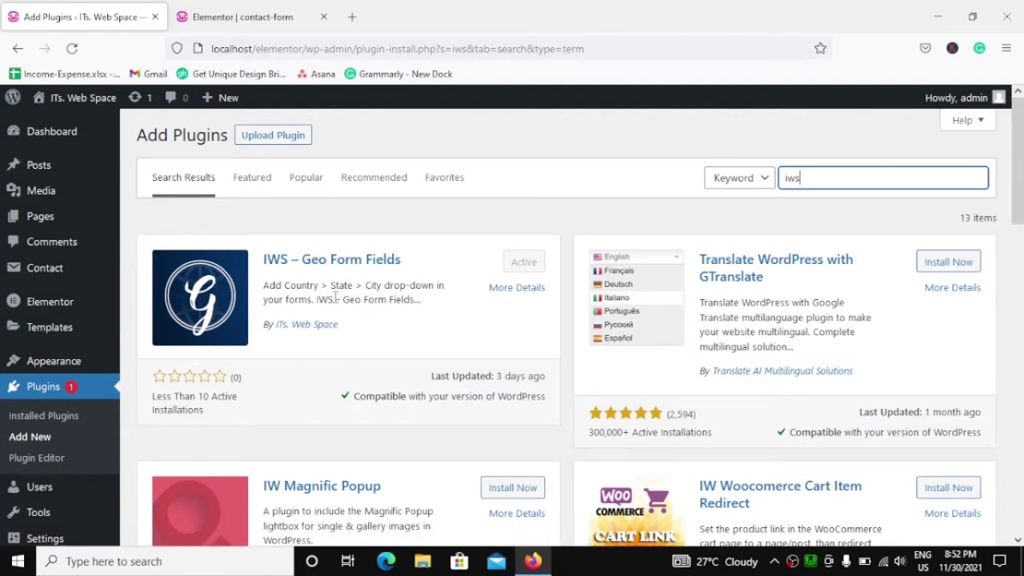
left_click(451, 273)
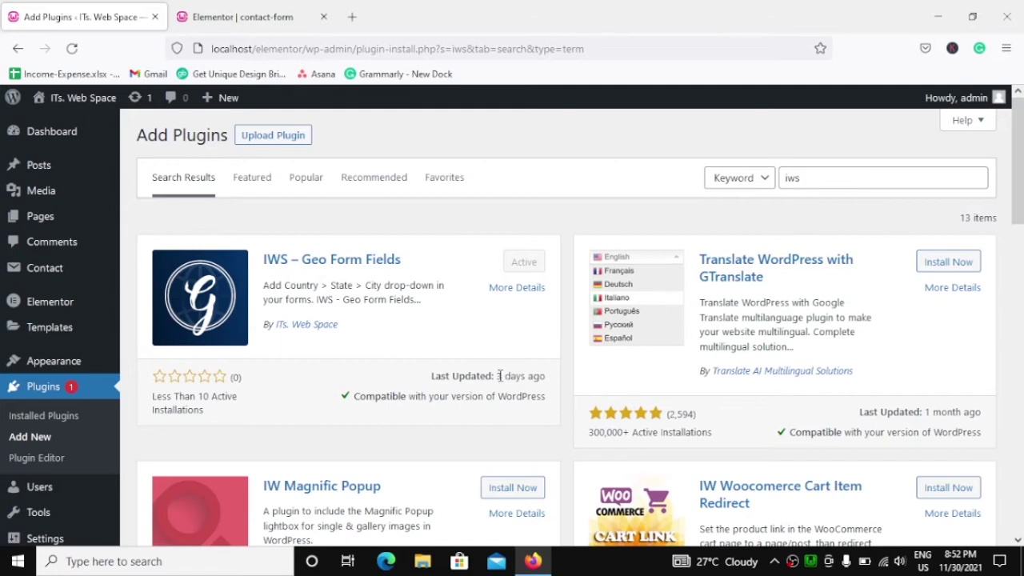
mouse_move(498, 376)
left_mouse_down()
mouse_move(546, 376)
mouse_move(431, 376)
mouse_move(500, 372)
left_mouse_up()
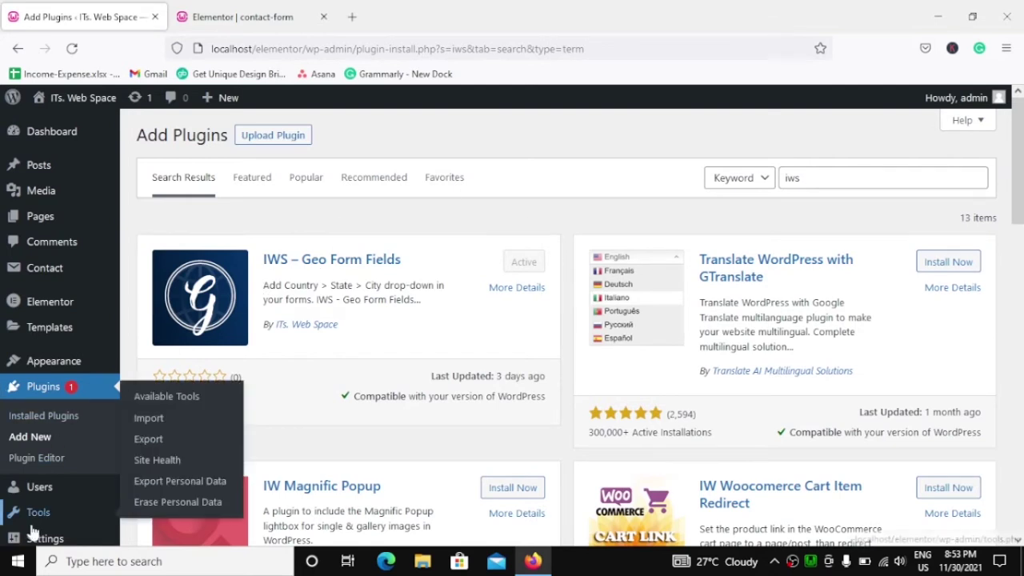
Step: Open the IWS – Geo Form Fields settings and pick China as the Test Search country
mouse_move(61, 538)
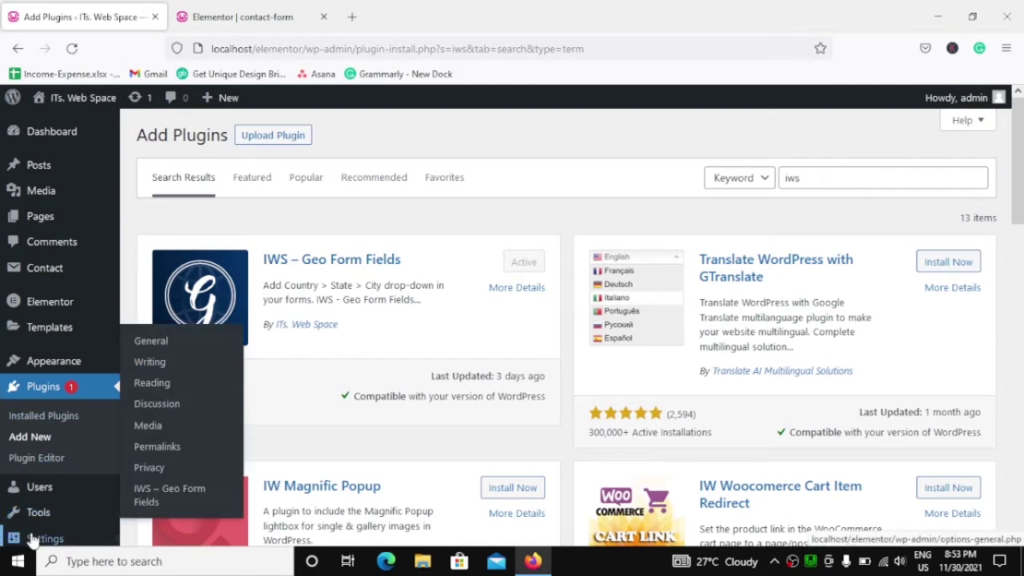
left_click(147, 501)
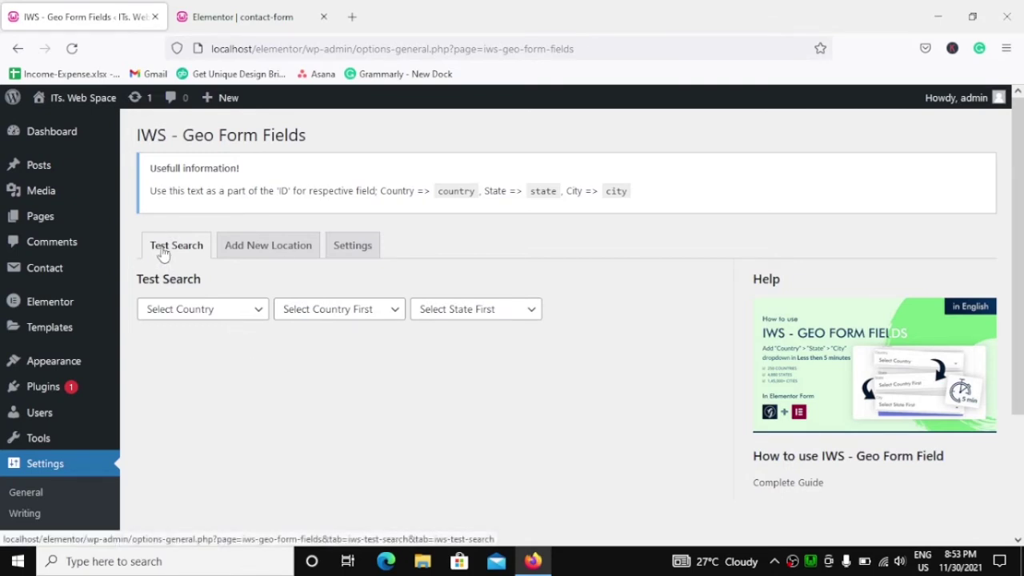
left_click(234, 312)
scroll(244, 438, "down", 10)
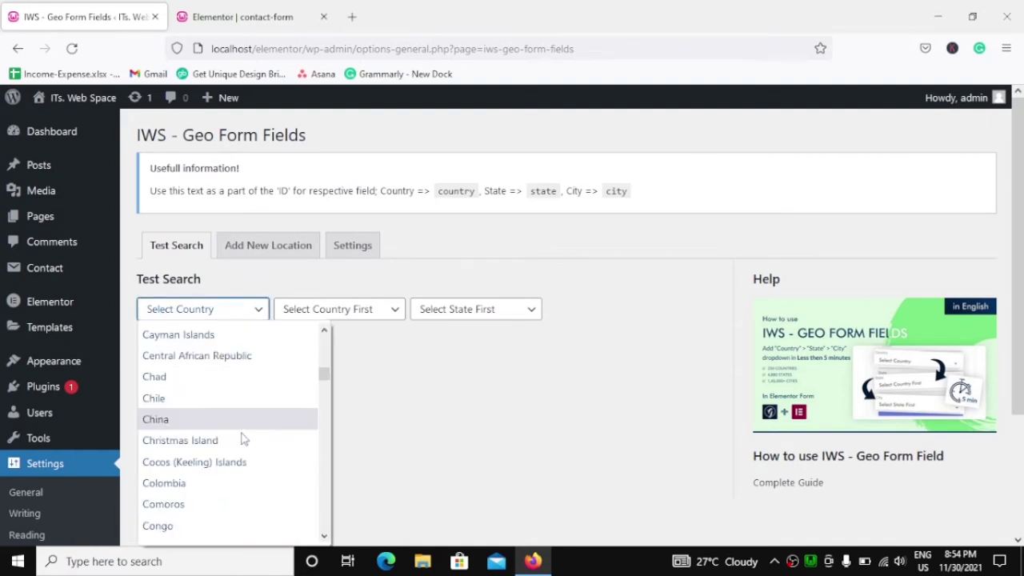
left_click(238, 423)
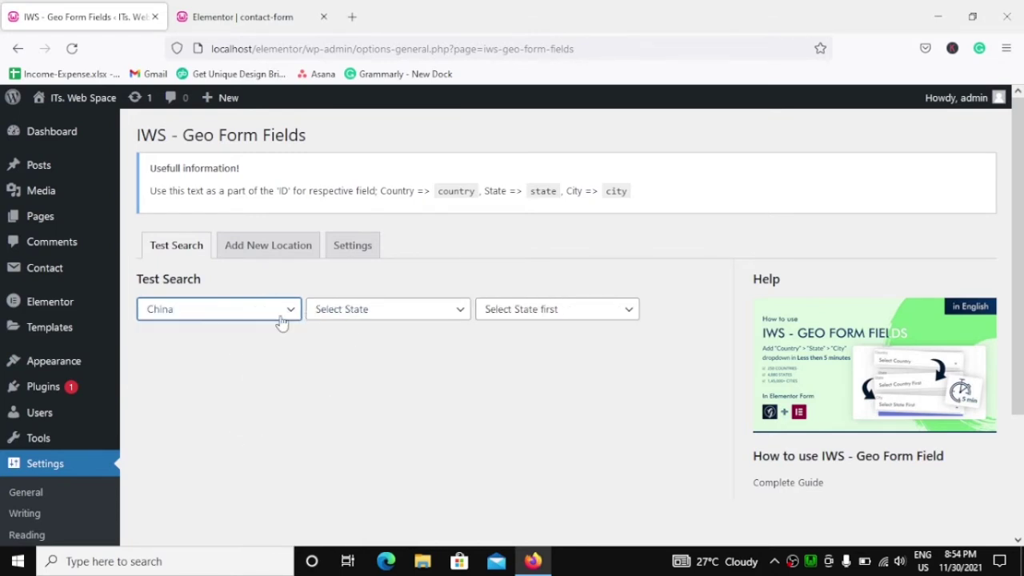
Step: Choose Sichuan as the state and Barkam as the city in the test search
left_click(405, 313)
scroll(422, 432, "down", 5)
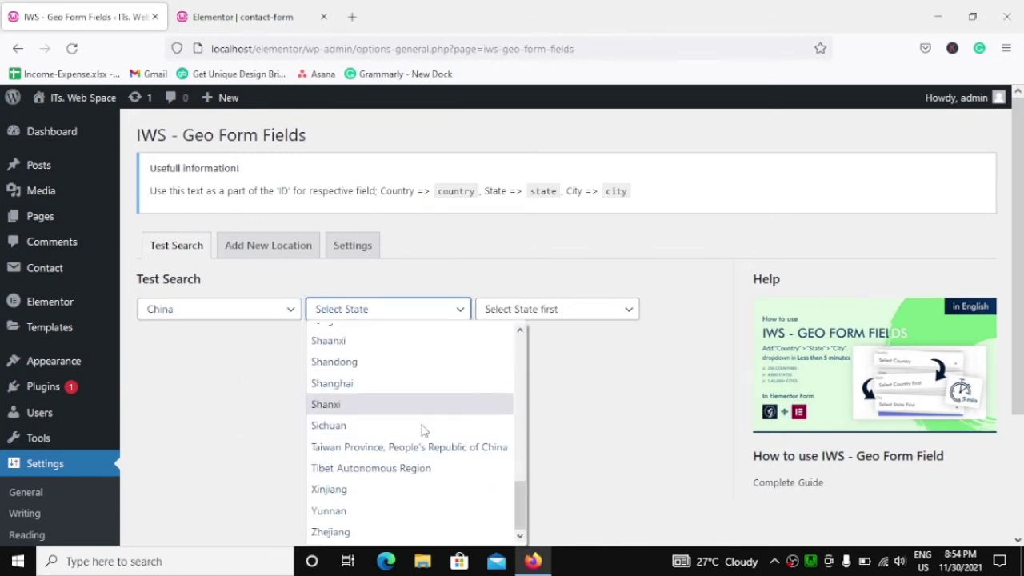
left_click(362, 432)
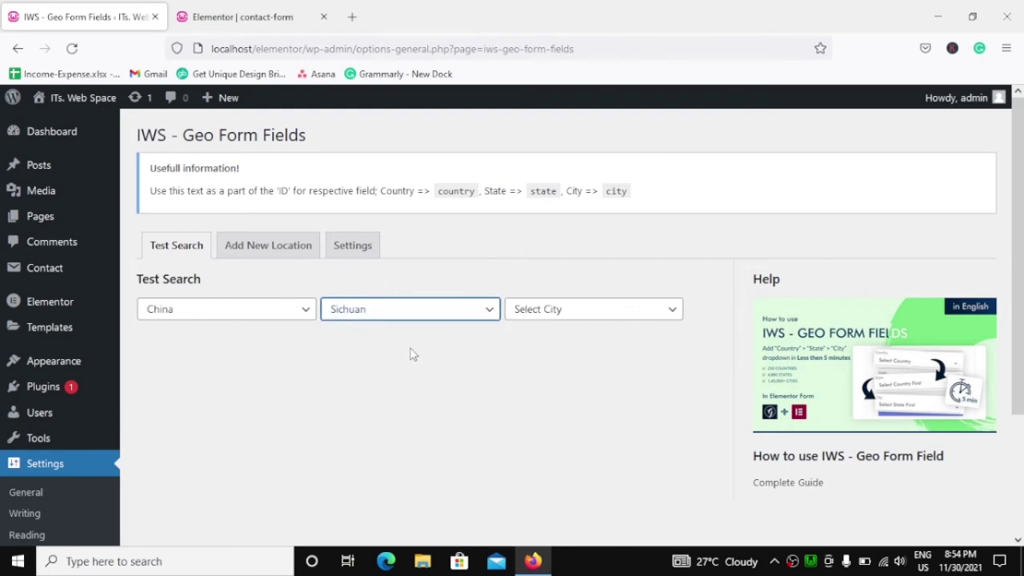
left_click(562, 319)
scroll(577, 409, "down", 10)
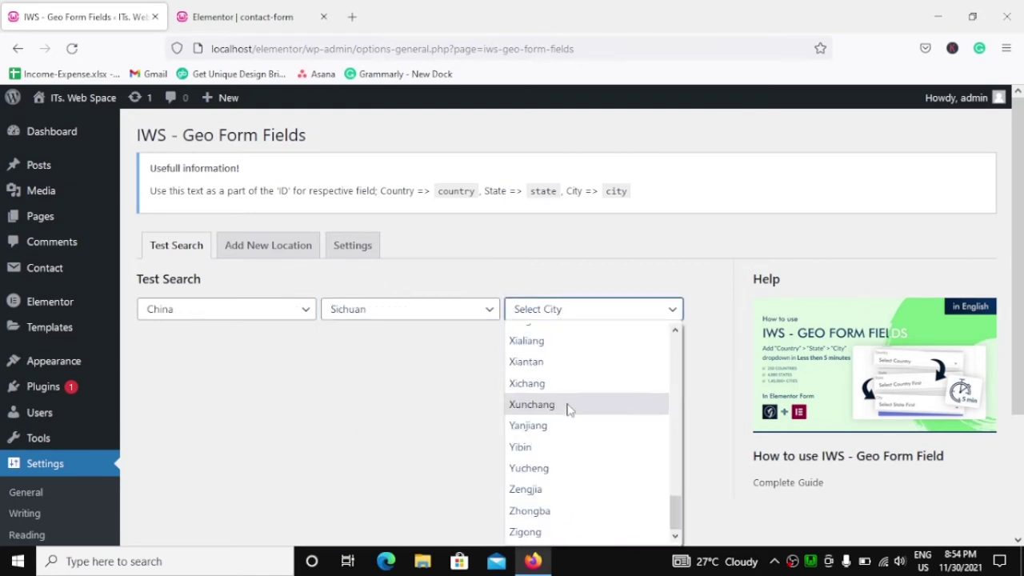
scroll(597, 405, "up", 10)
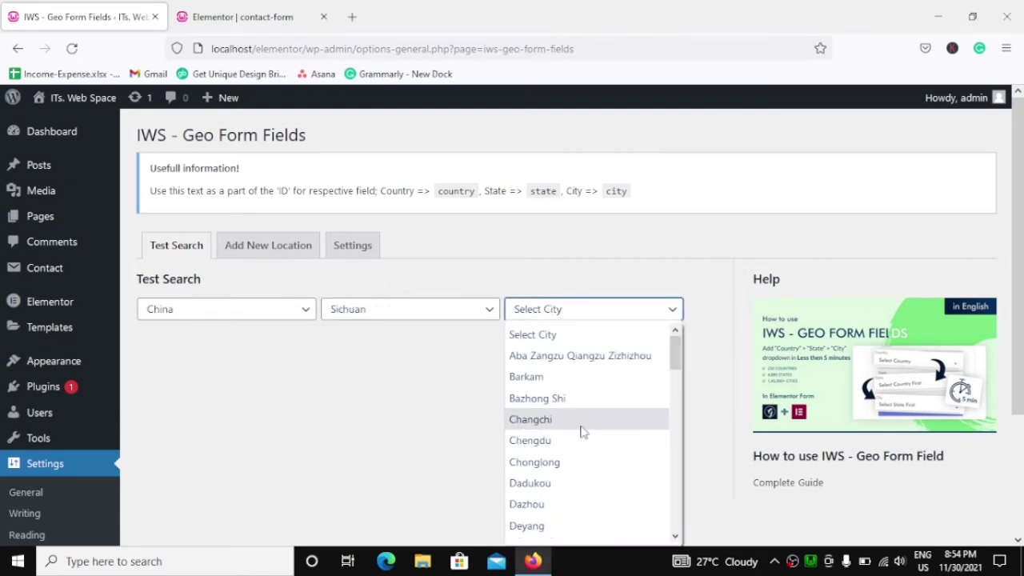
left_click(565, 377)
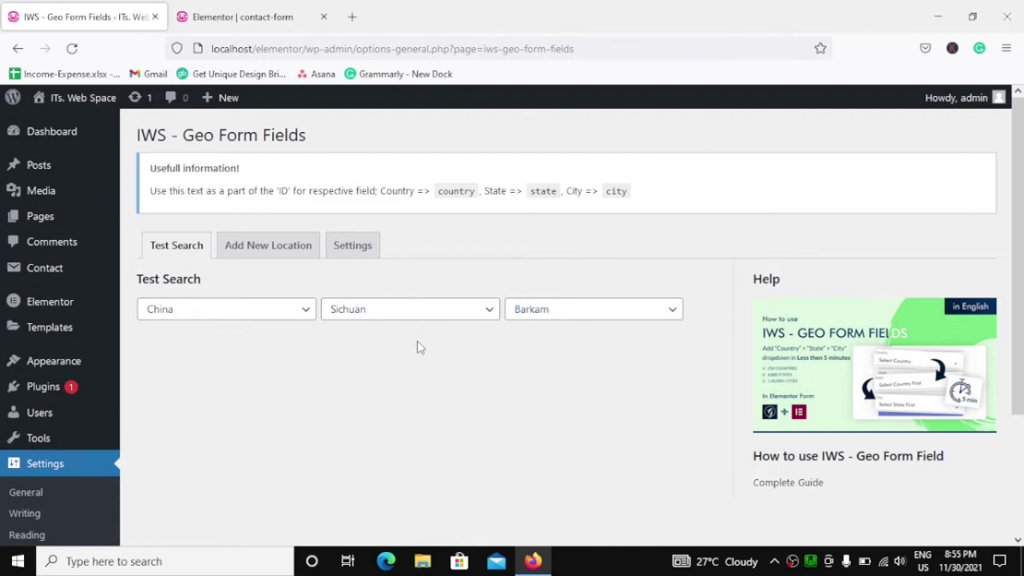
Step: Show the Add New Location forms and browse the Add State country list without choosing
left_click(264, 251)
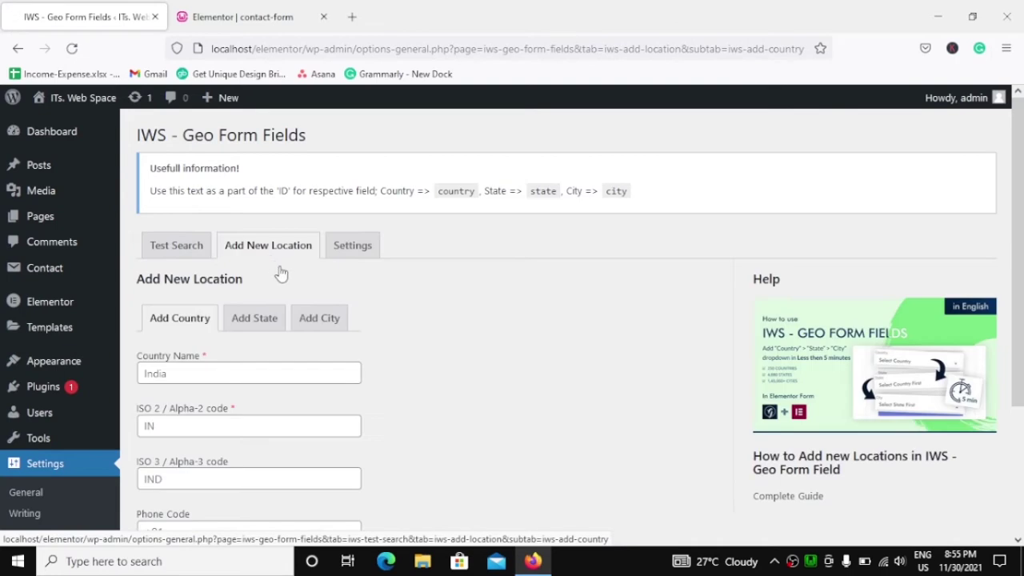
scroll(201, 361, "down", 2)
scroll(235, 368, "up", 1)
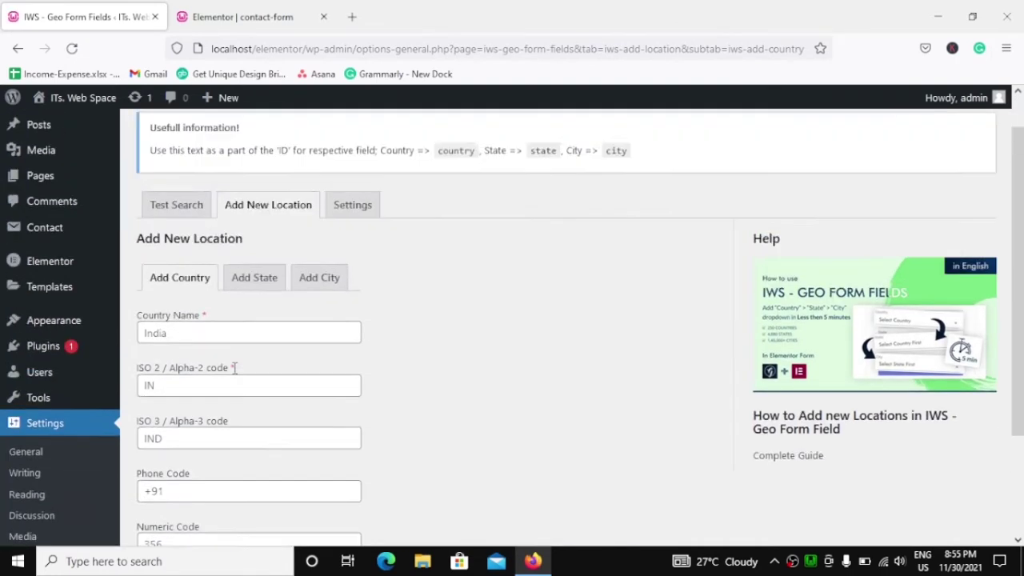
scroll(234, 368, "up", 1)
left_click(252, 320)
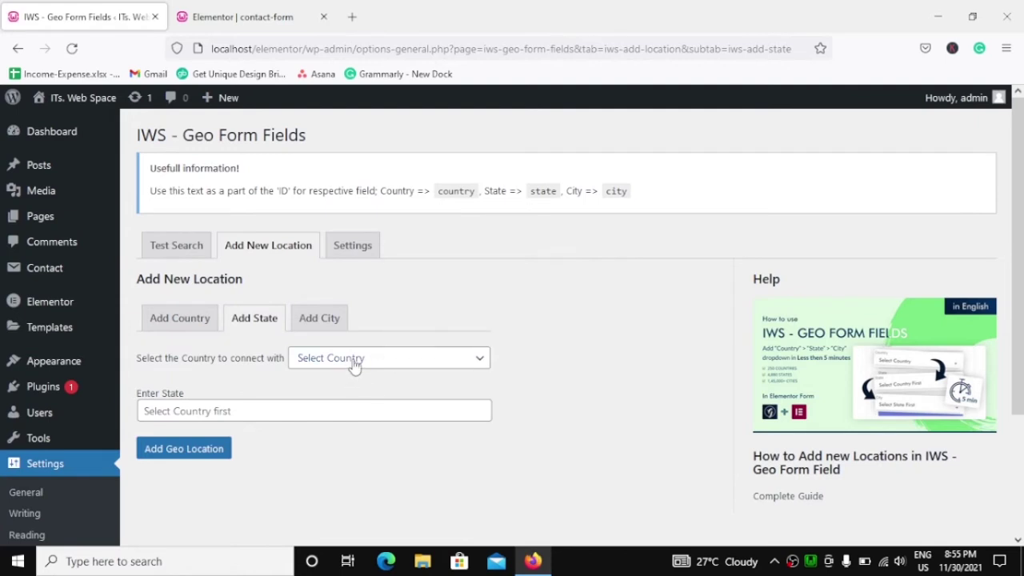
left_click(355, 364)
scroll(365, 259, "down", 20)
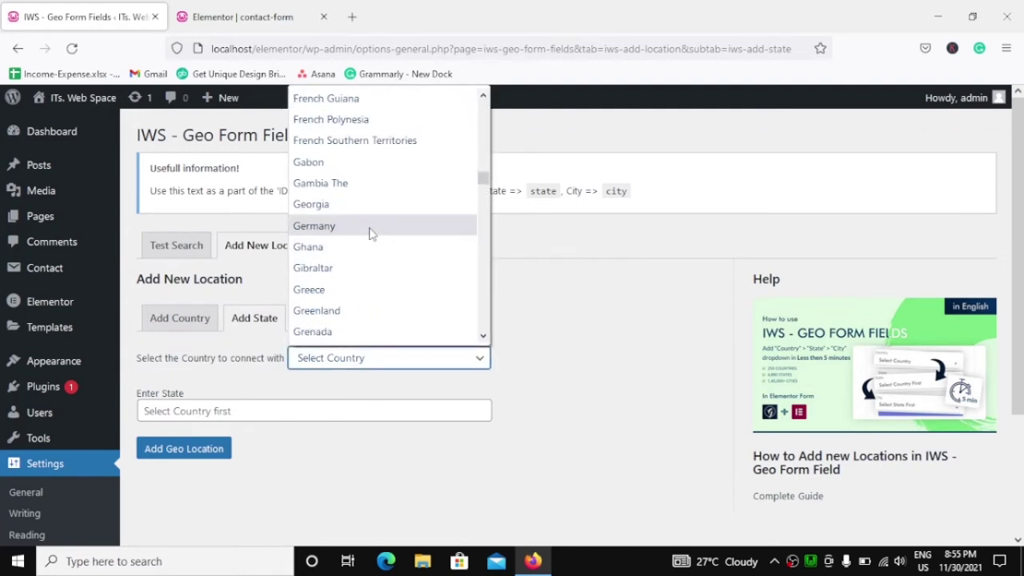
left_click(228, 368)
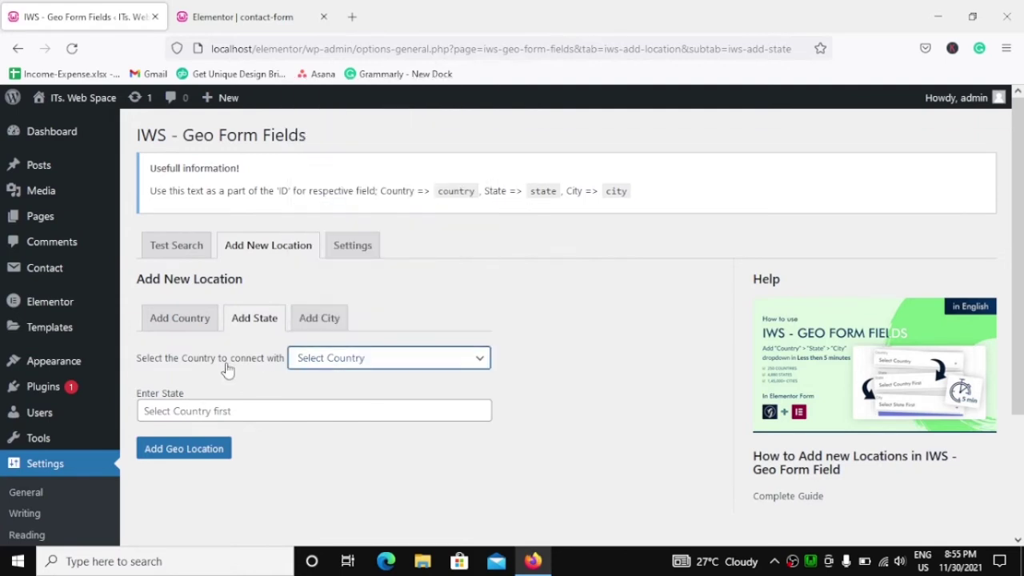
Step: In Add City, choose Libya and Nuqat al Khams, start a city name, then view Settings
left_click(312, 328)
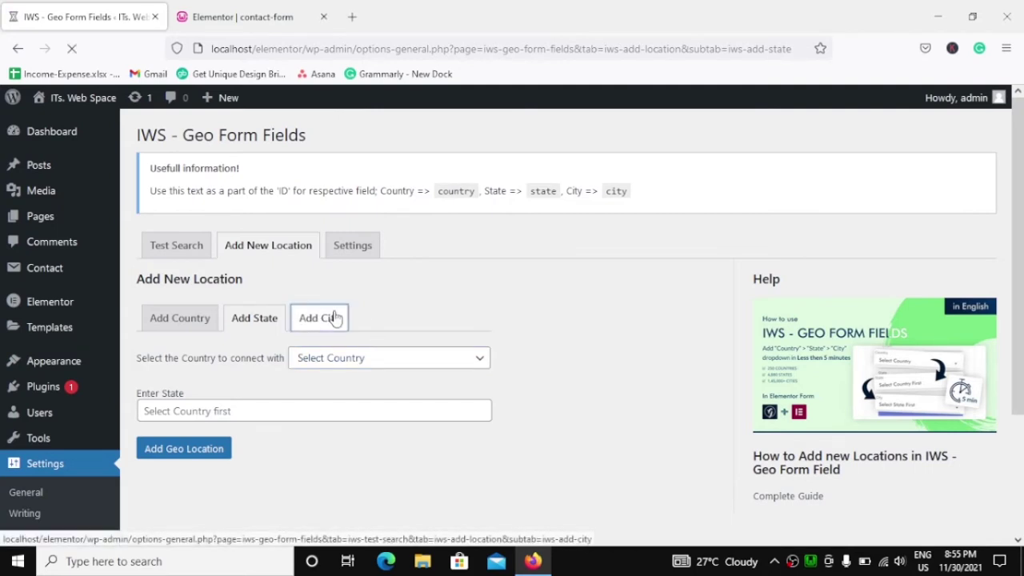
left_click(386, 366)
scroll(392, 279, "down", 15)
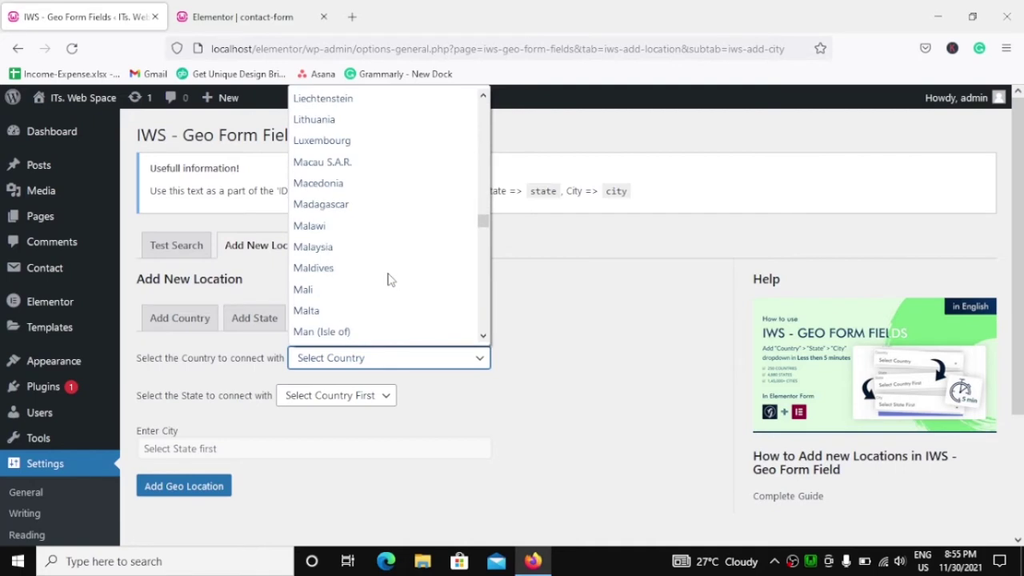
scroll(395, 251, "up", 2)
left_click(380, 210)
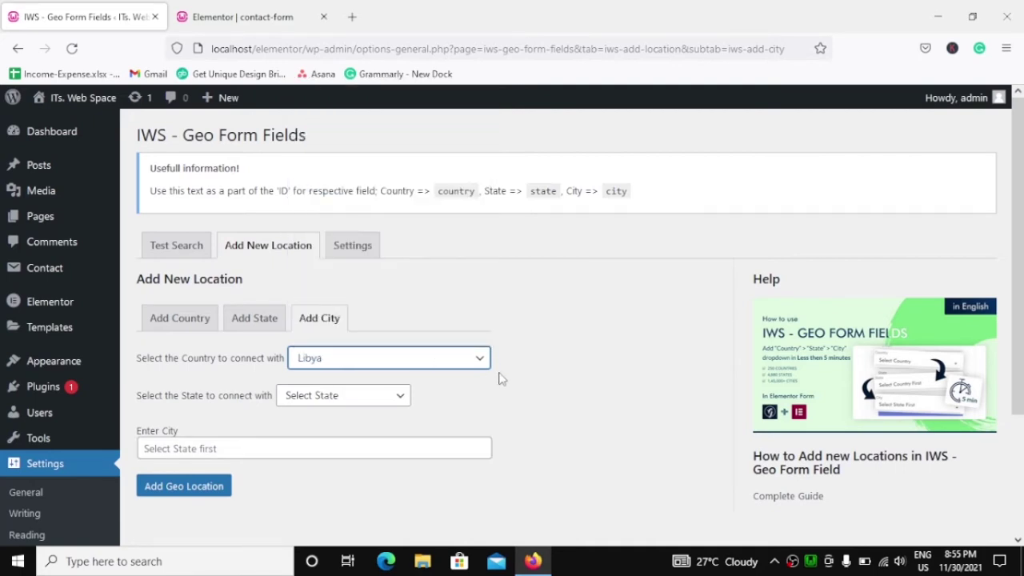
left_click(367, 400)
scroll(354, 272, "down", 3)
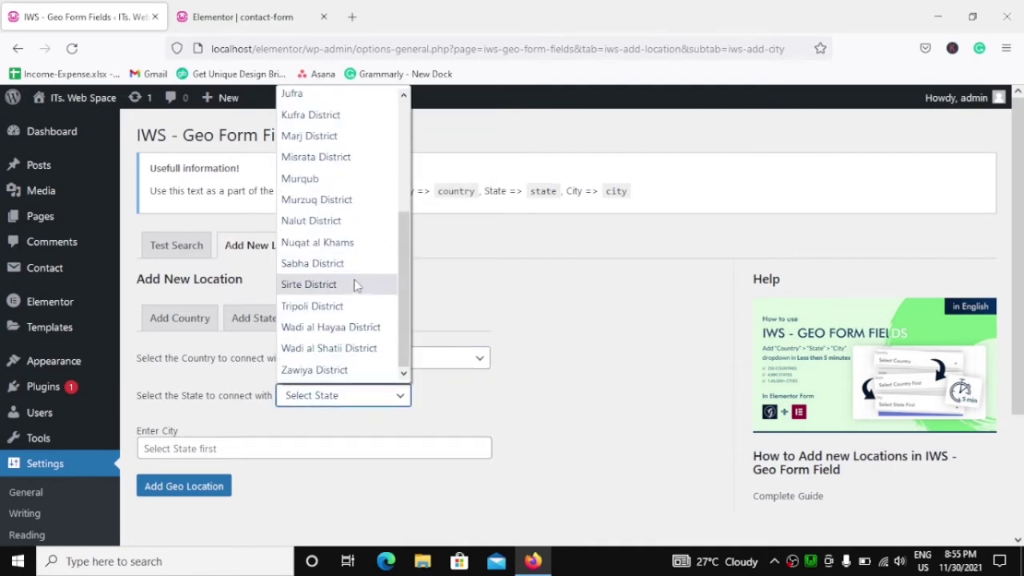
left_click(344, 248)
left_click(323, 446)
left_click(154, 450)
type("a")
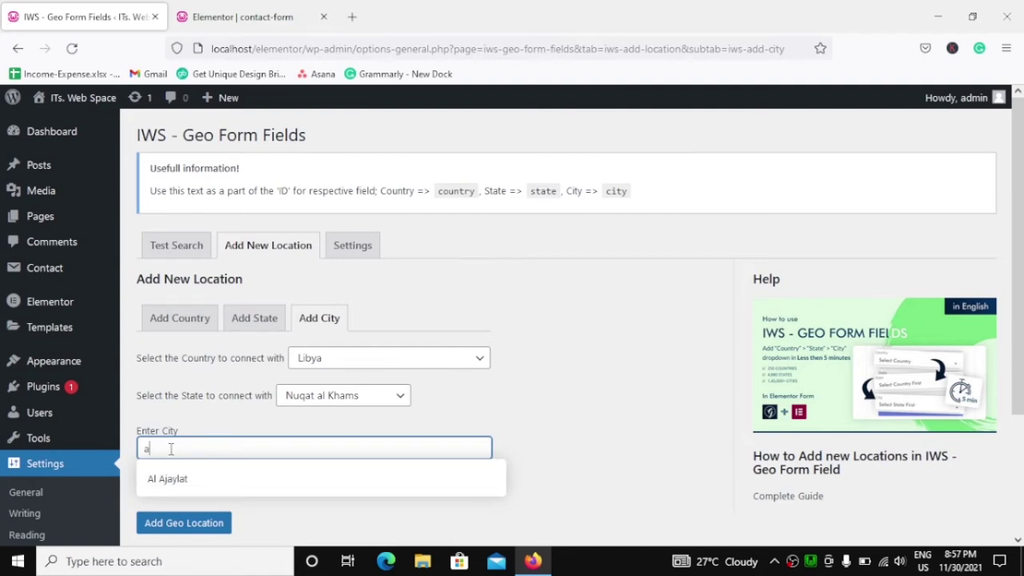
left_click(348, 251)
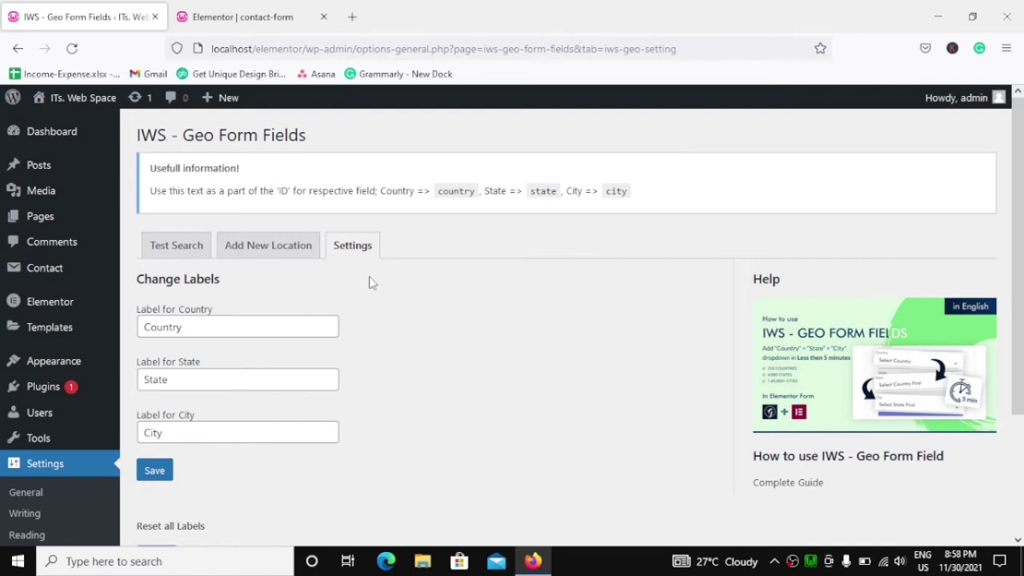
Step: Open a new contact form in another tab and title it 'Contact form'
mouse_move(15, 270)
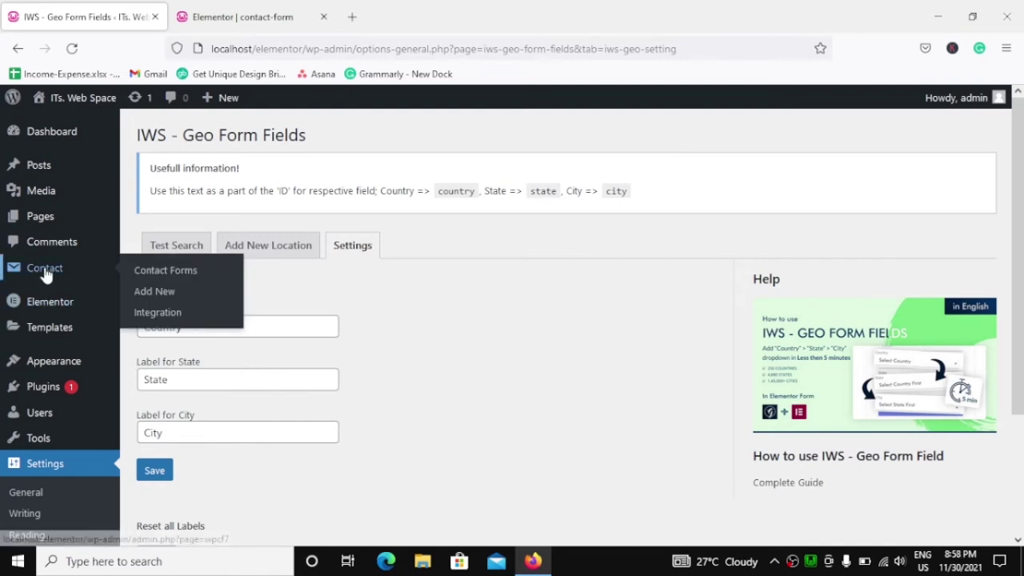
middle_click(162, 295)
middle_click(160, 292)
key("ctrl+Tab")
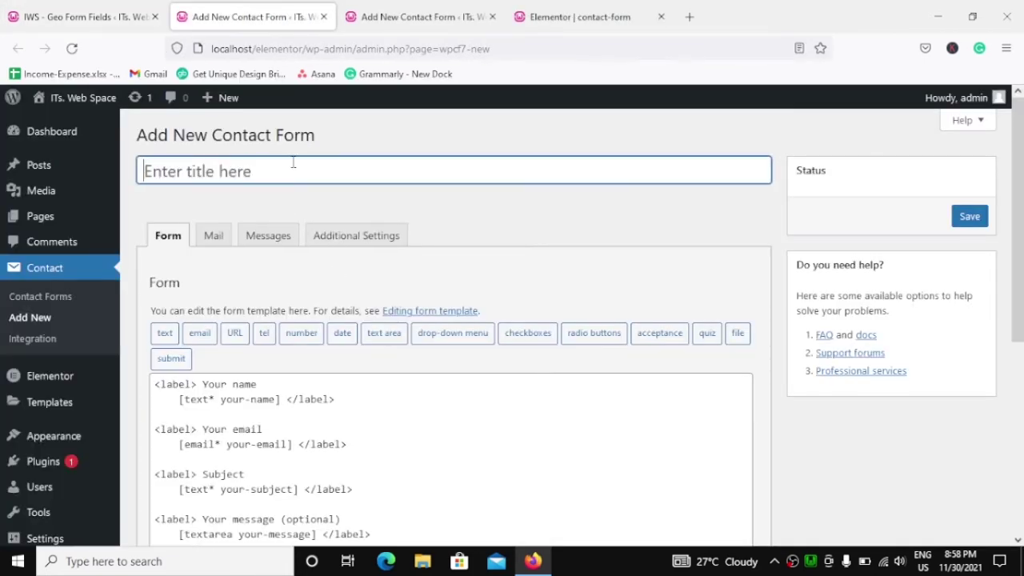
type("Contact form")
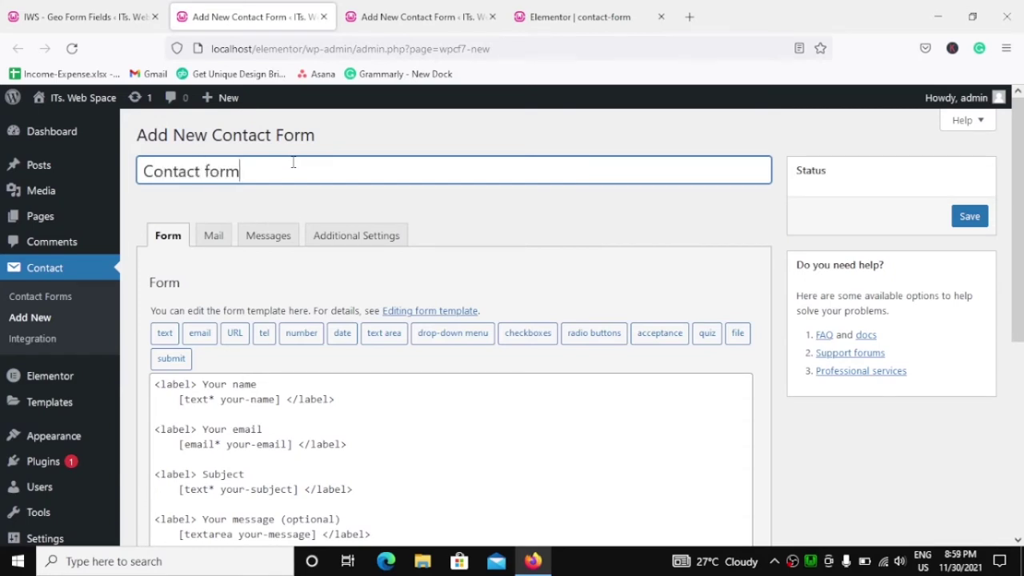
left_click(452, 206)
Step: Replace the Subject and message fields with a Country label holding a blank line
scroll(448, 203, "down", 3)
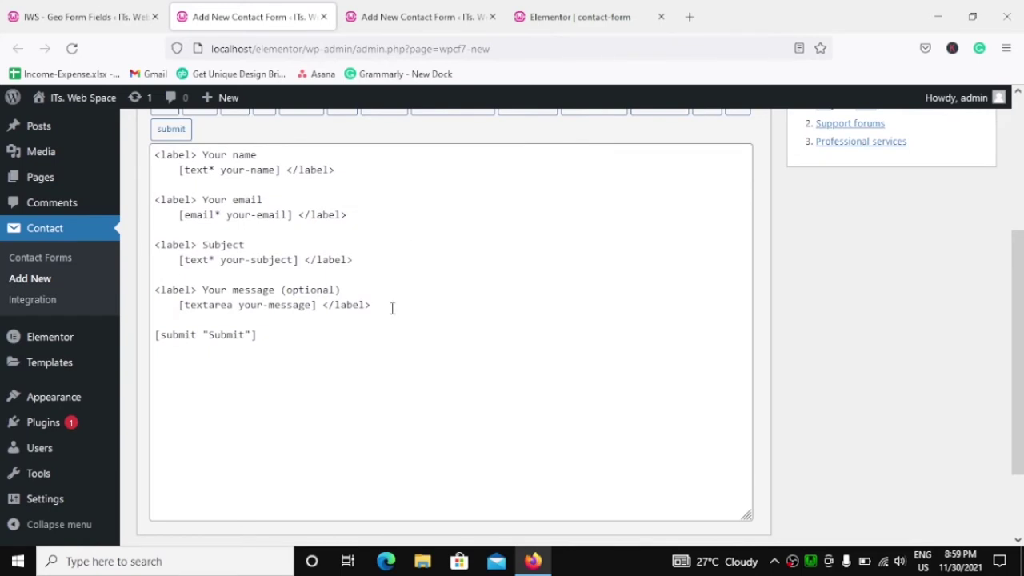
left_click(376, 305)
left_click_drag(393, 305, 158, 246)
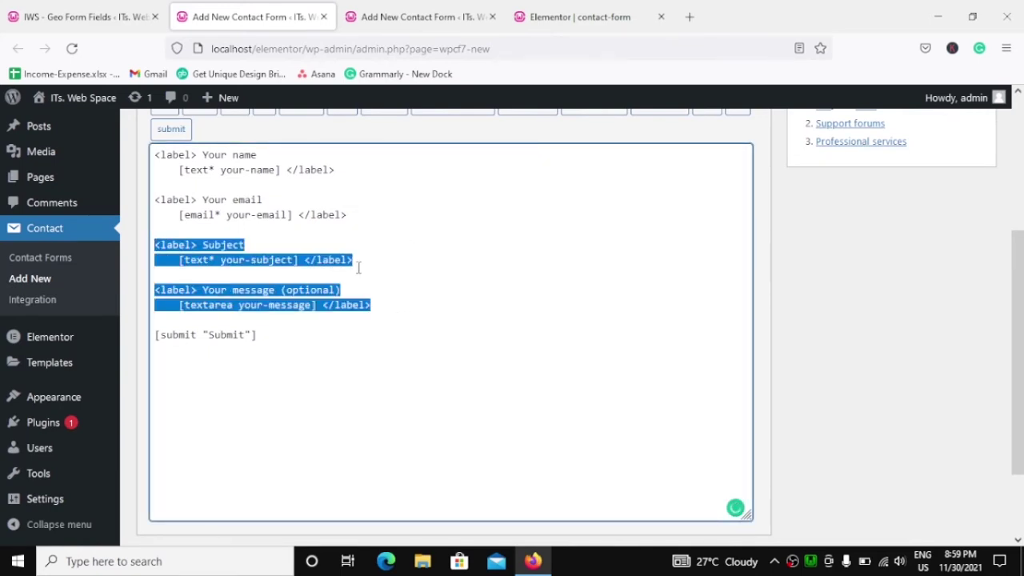
key("shift+Right")
key("shift+Right")
key("shift+Right")
key("shift+Right")
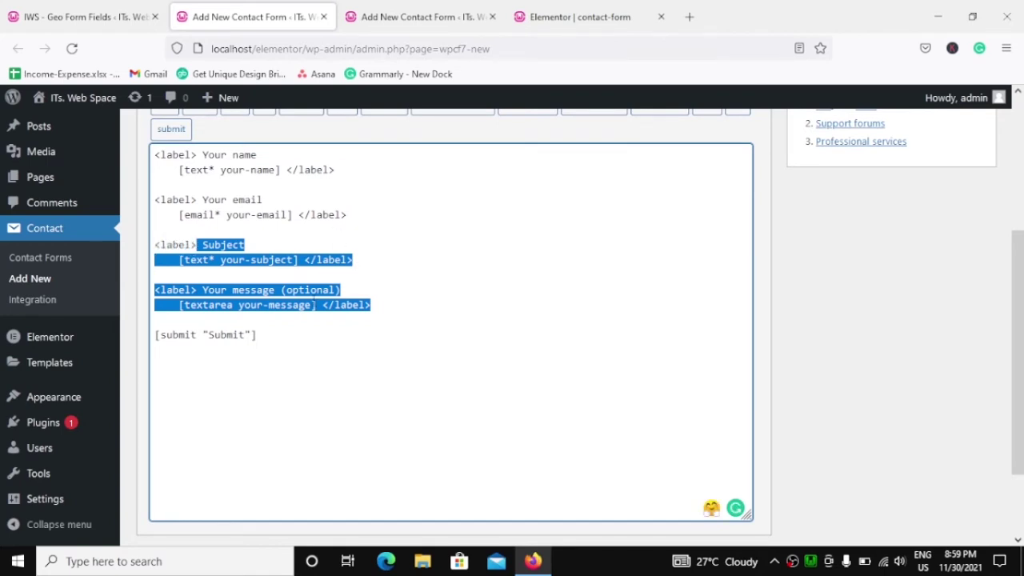
left_click(317, 305)
left_click_drag(317, 305, 204, 246)
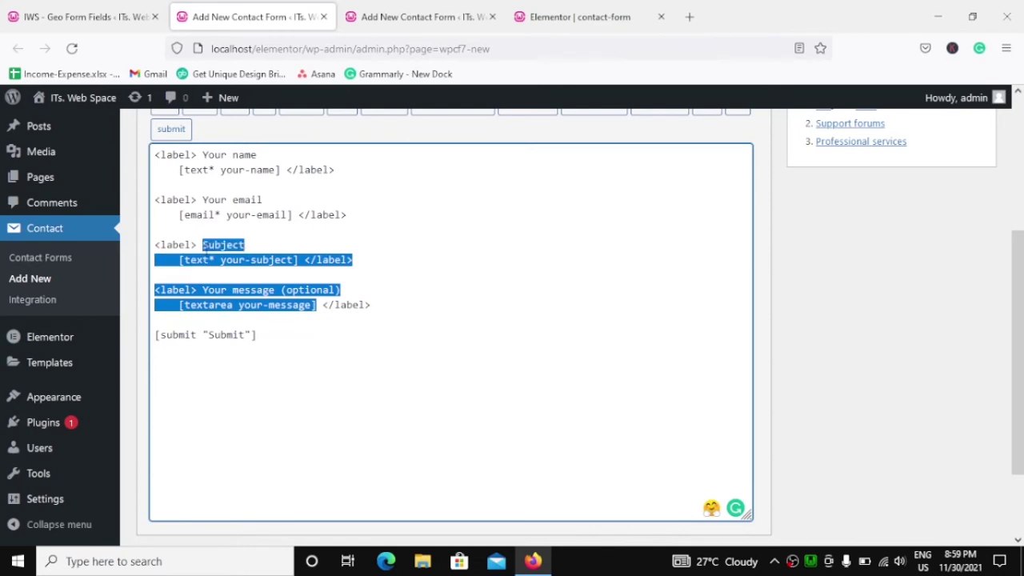
key("BackSpace")
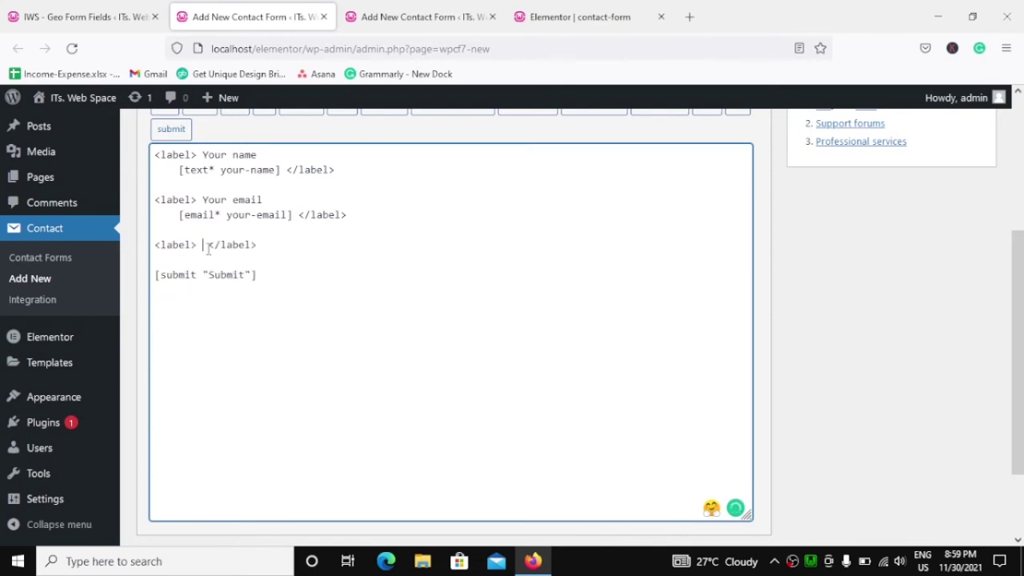
type("Country")
key("Return")
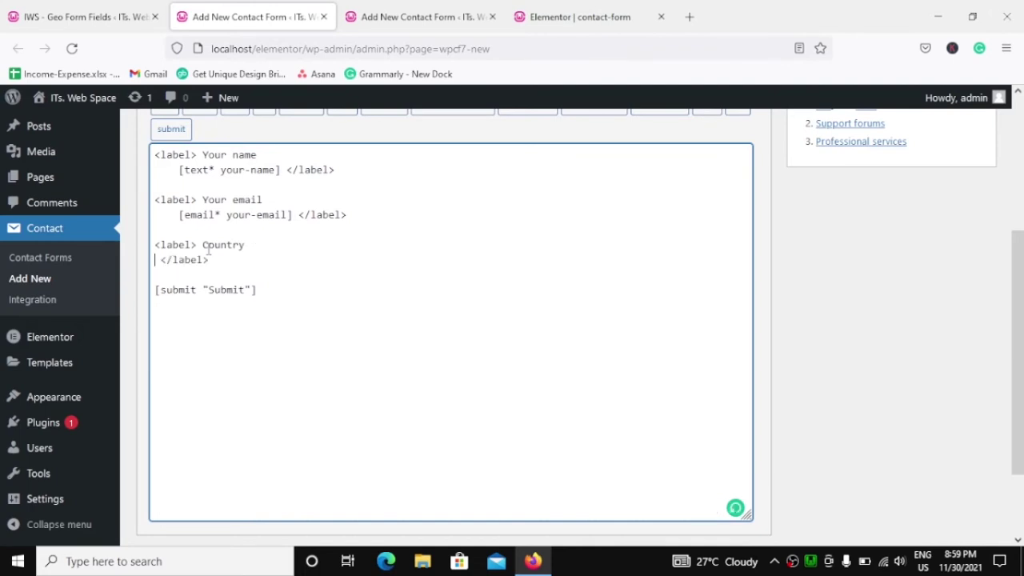
key("Return")
scroll(208, 250, "up", 2)
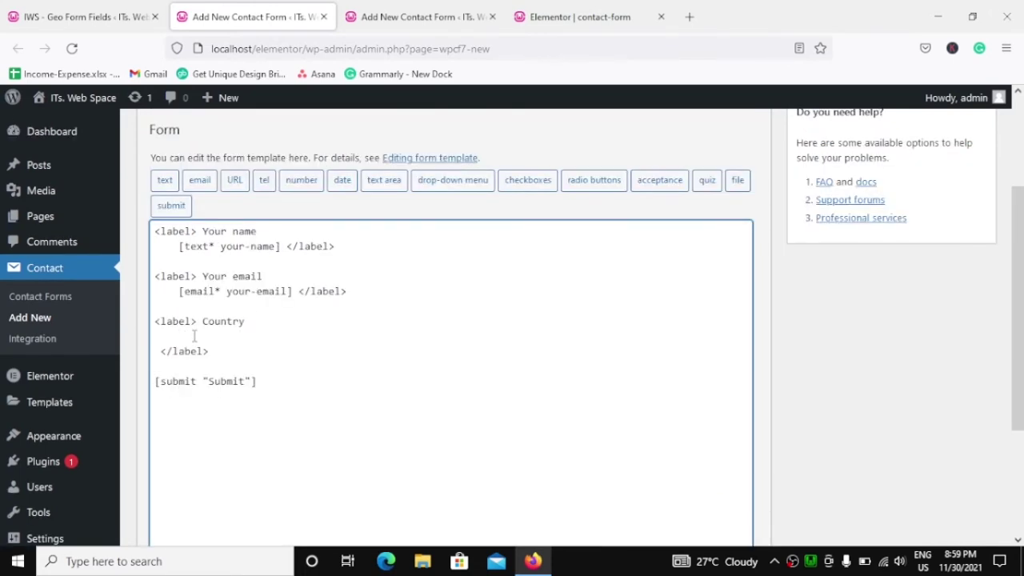
Step: Start a drop-down menu tag and set its Name to Country
left_click(452, 188)
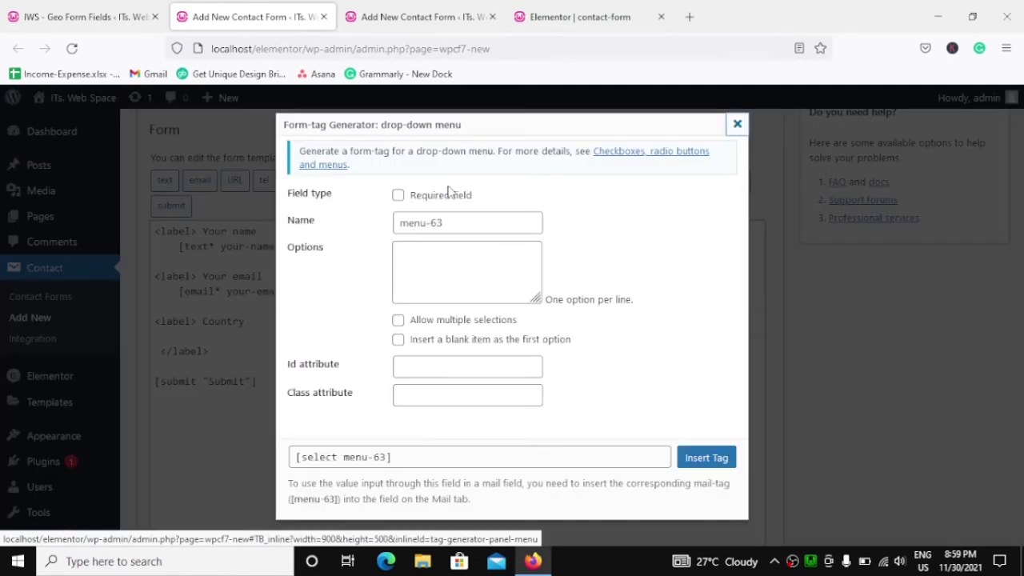
left_click(465, 224)
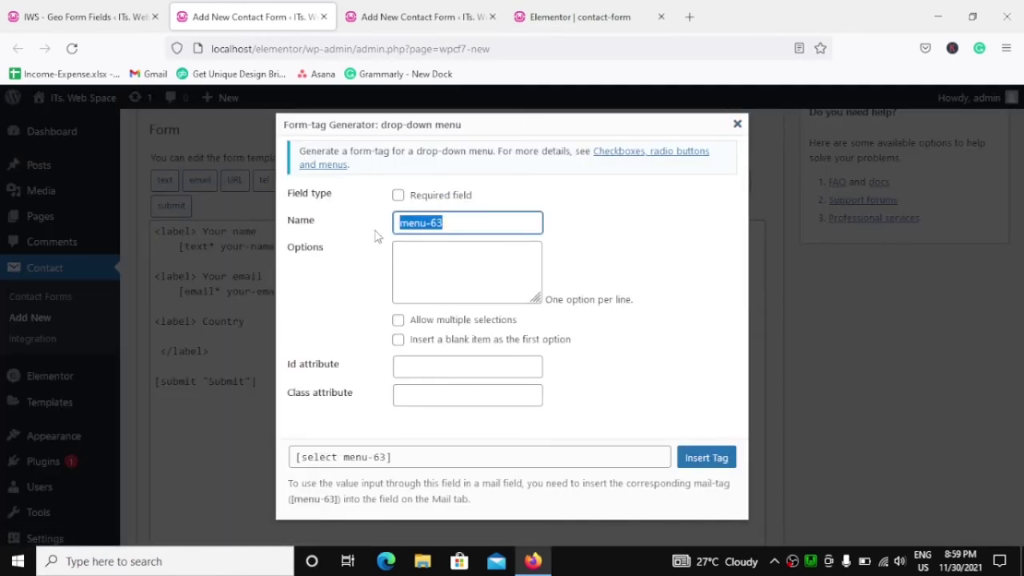
type("Country")
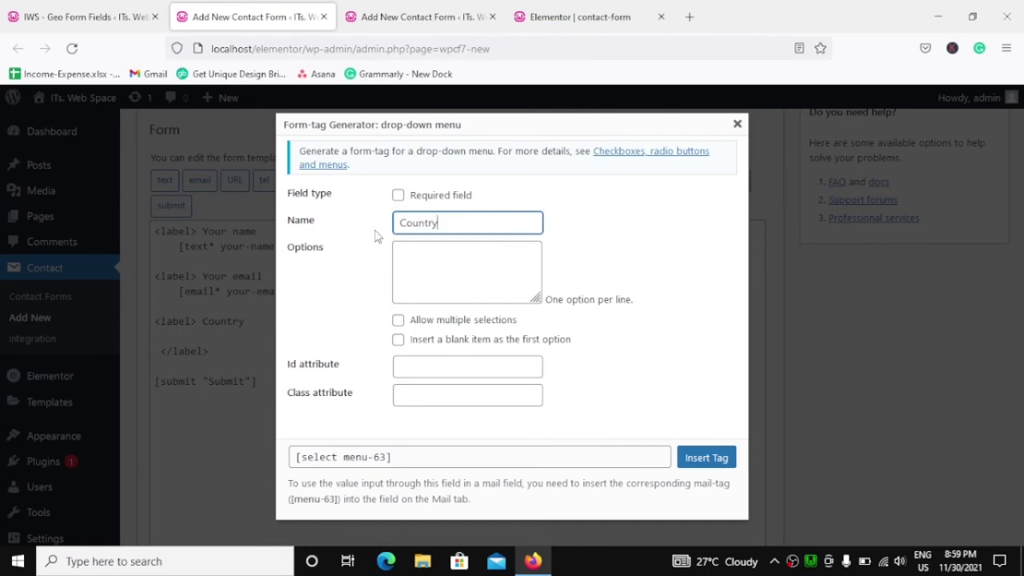
left_click(447, 276)
left_click(616, 270)
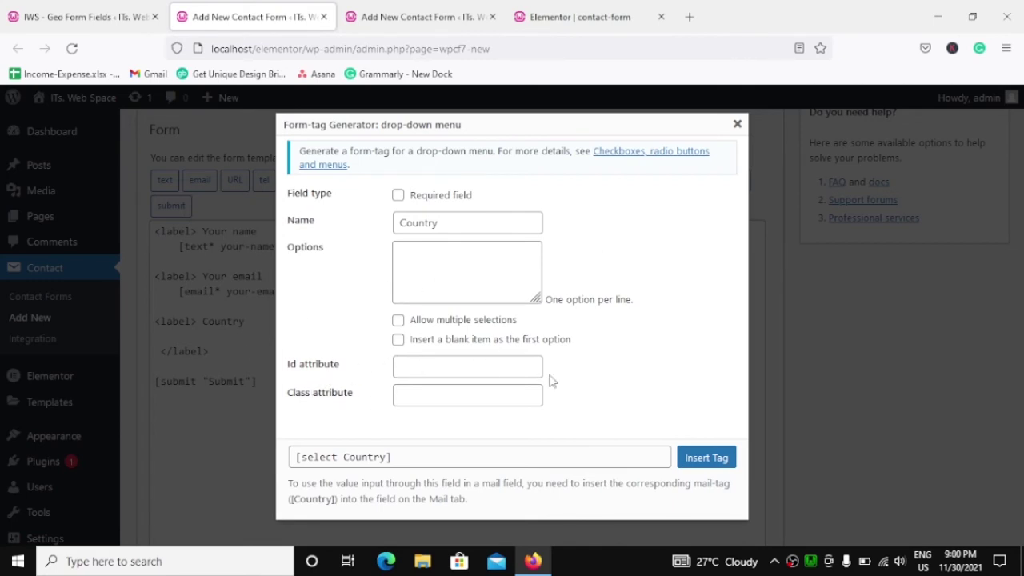
Step: Copy the field id 'country' from the Geo Form Fields settings hint
left_click(68, 5)
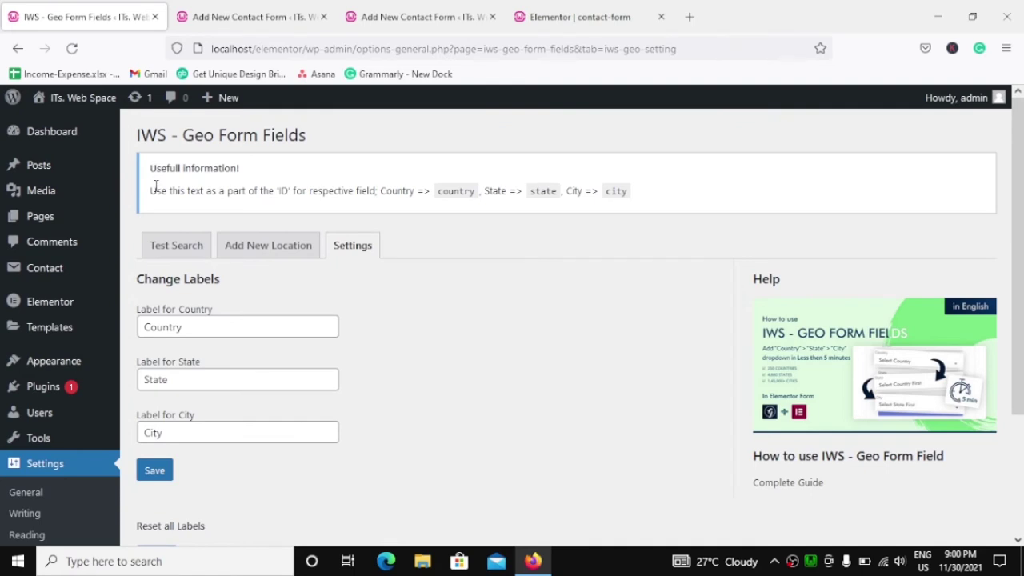
left_click_drag(151, 190, 411, 190)
left_click(167, 208)
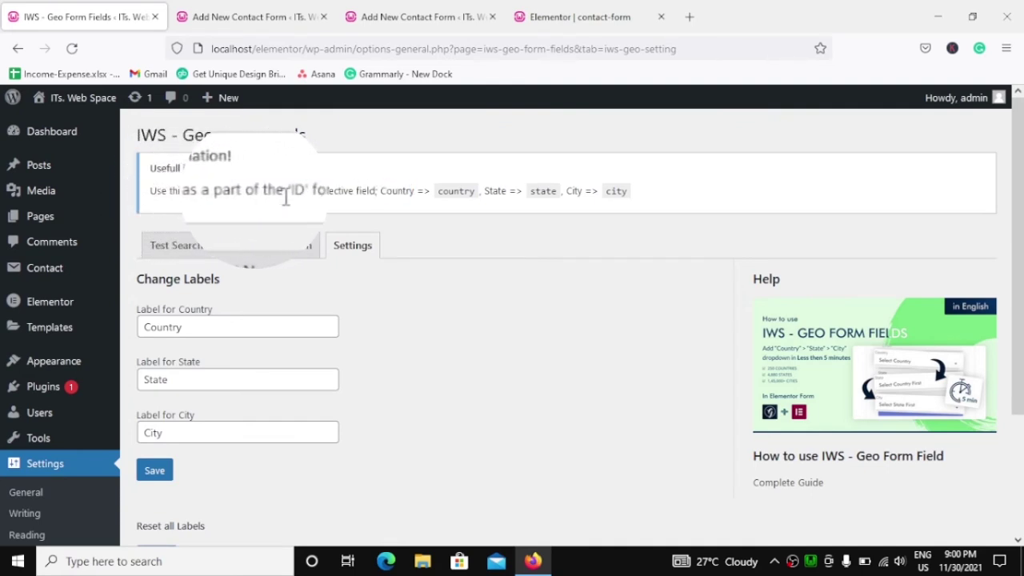
double_click(395, 200)
double_click(457, 203)
key("ctrl+c")
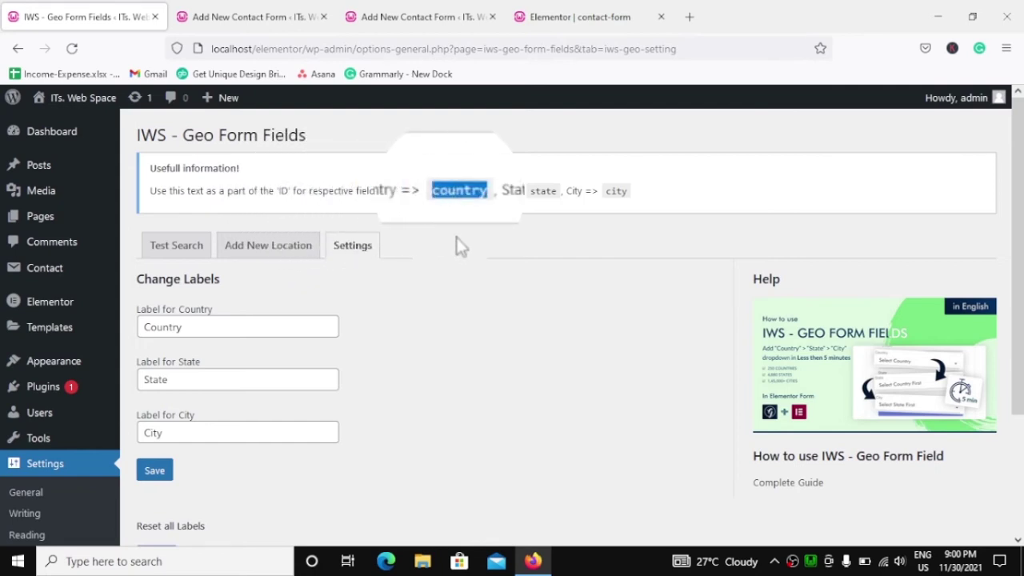
Step: Paste country as the Id attribute and insert the [select Country id:country] tag
left_click(252, 17)
left_click(422, 369)
key("ctrl+v")
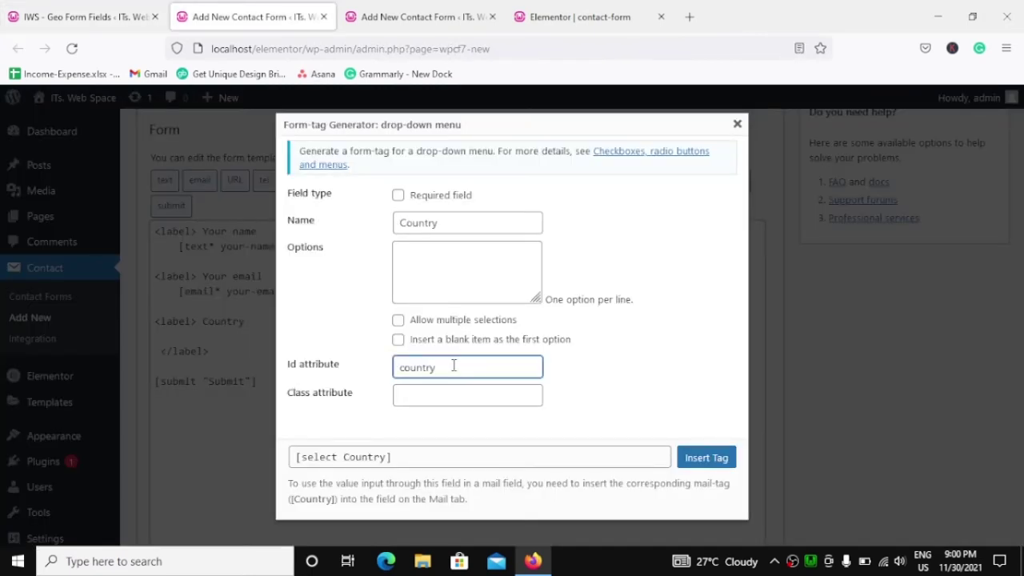
double_click(463, 364)
left_click(448, 364)
left_click(594, 378)
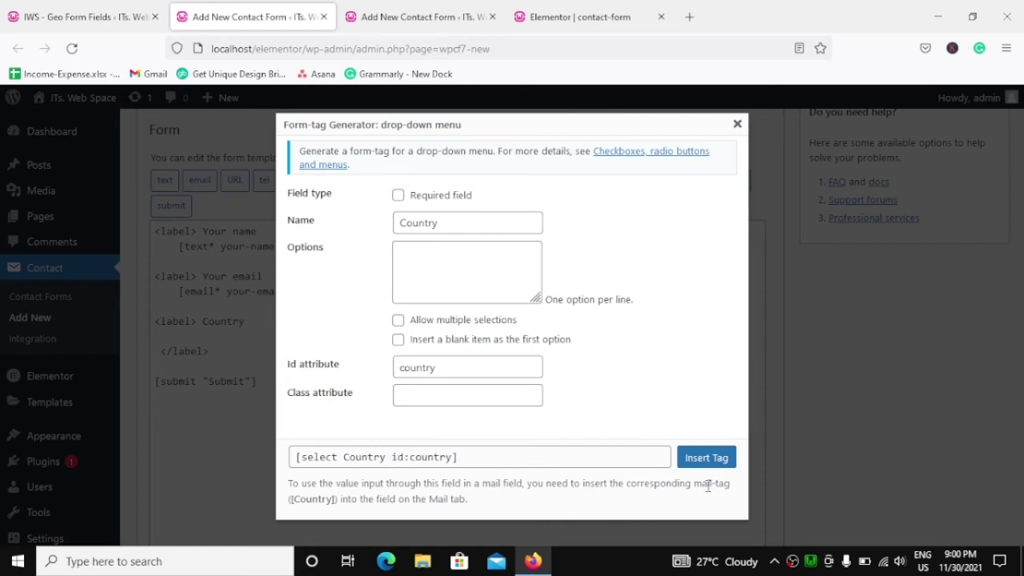
left_click(695, 453)
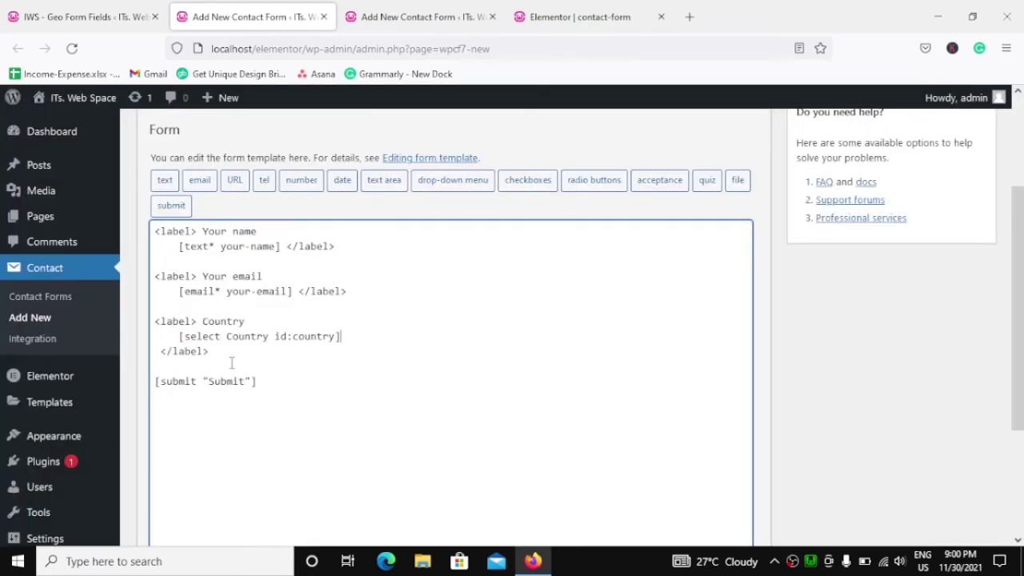
left_click_drag(215, 350, 149, 323)
key("ctrl+c")
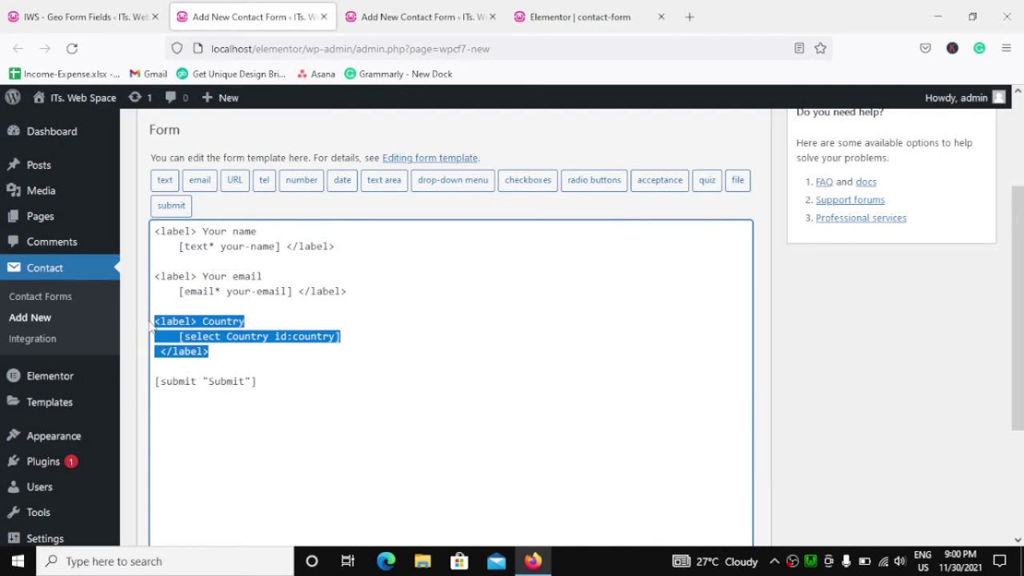
left_click(227, 350)
Step: Paste two copies of the Country block and rename the first to State with id state
key("Return")
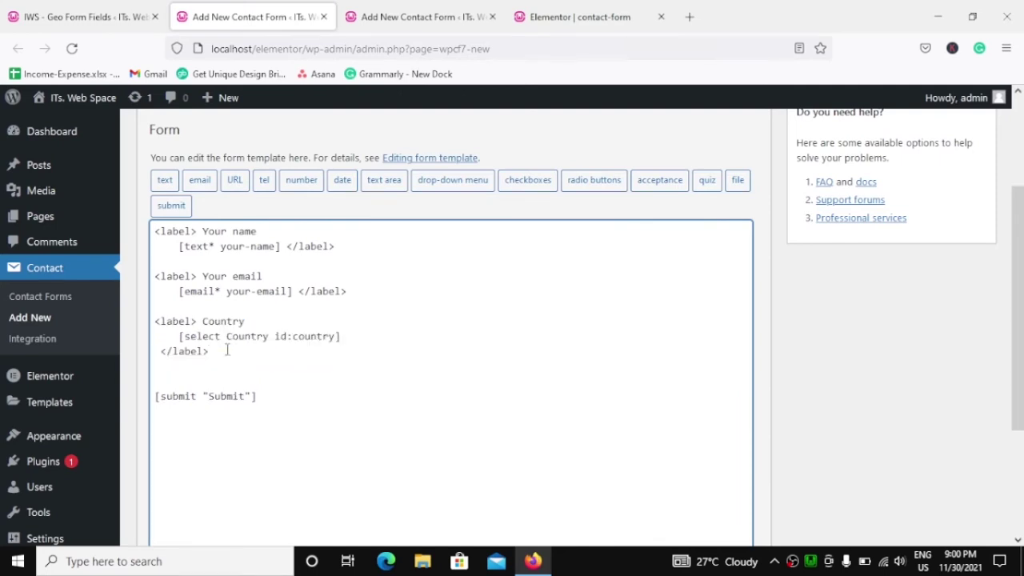
key("Return")
key("ctrl+v")
key("Return")
key("Return")
key("ctrl+v")
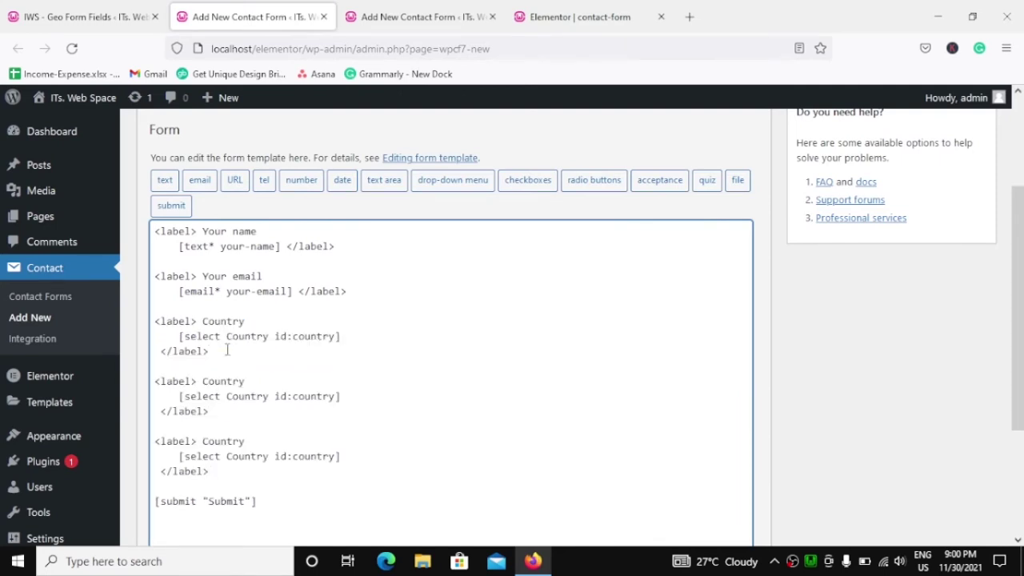
double_click(229, 381)
type("St")
left_click_drag(227, 397, 266, 403)
type("state")
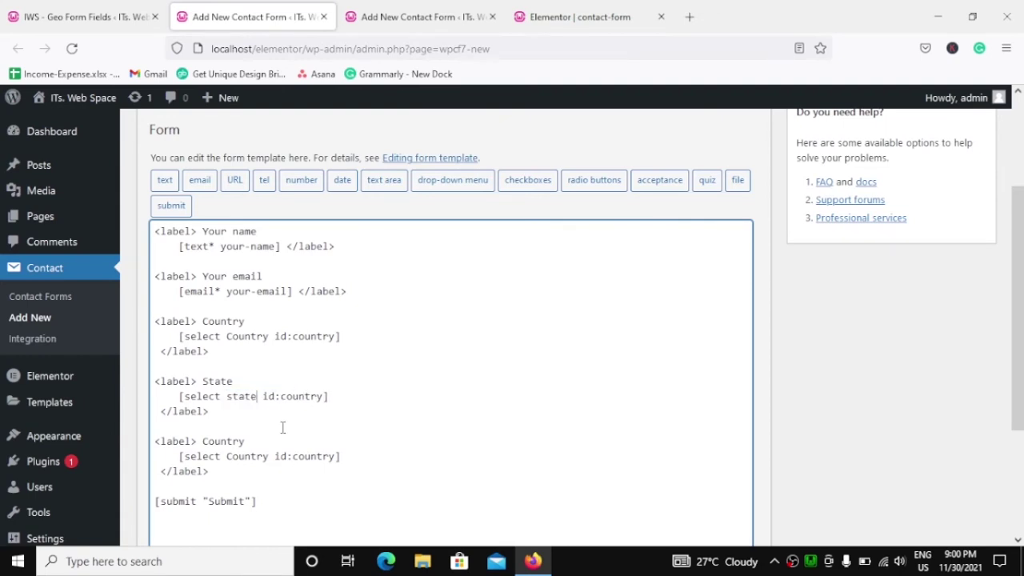
double_click(284, 396)
type("state")
Step: Rename the last copy's label and select name to City with id city
left_click_drag(203, 442, 245, 440)
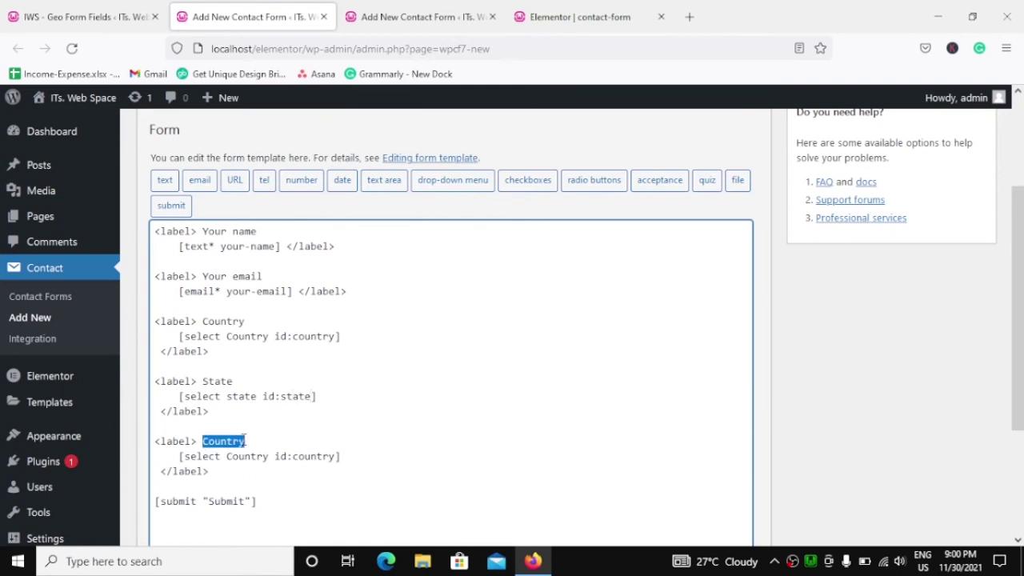
type("City")
key("Down")
key("shift+Right")
key("shift+Right")
key("shift+Right")
key("shift+Right")
key("shift+Right")
key("shift+Right")
key("shift+Right")
type("City")
key("Right")
key("Right")
key("Right")
key("Right")
key("shift+Right")
key("shift+Right")
key("shift+Right")
key("shift+Right")
key("shift+Right")
key("shift+Right")
key("shift+Right")
type("city")
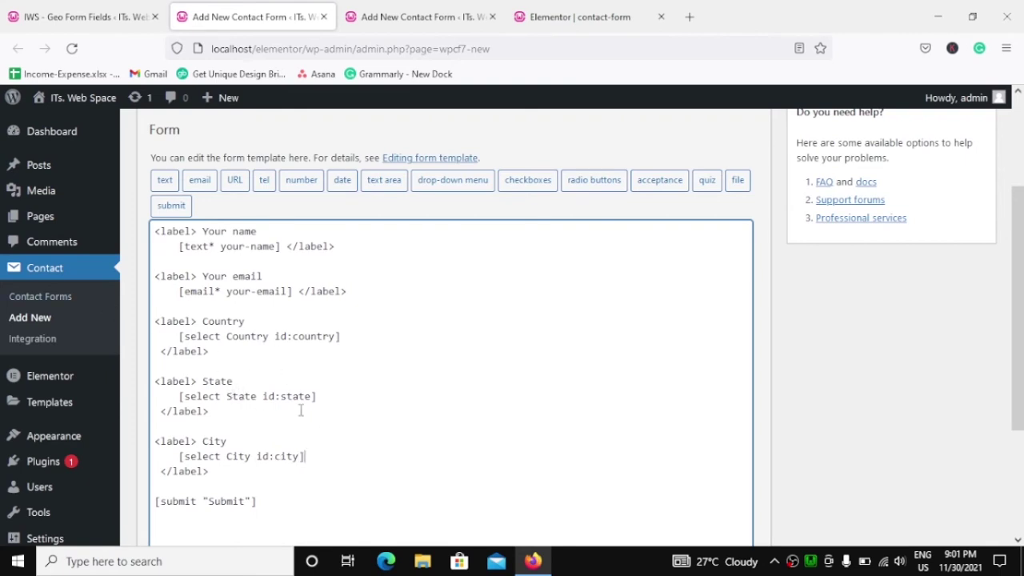
scroll(552, 410, "up", 3)
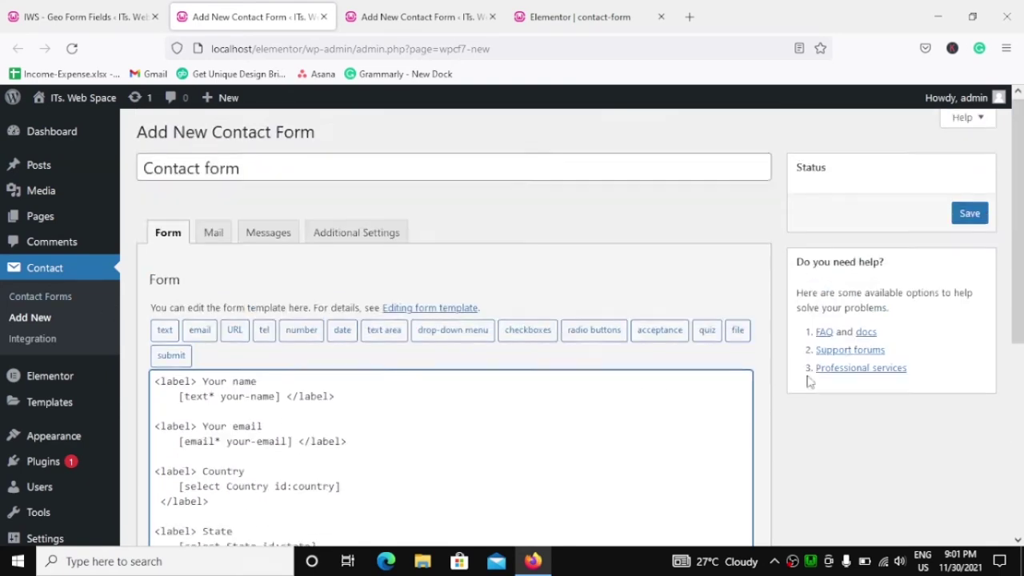
Step: Save 'Contact form', copy its shortcode, and close the unused Add New Contact Form tab
left_click(964, 228)
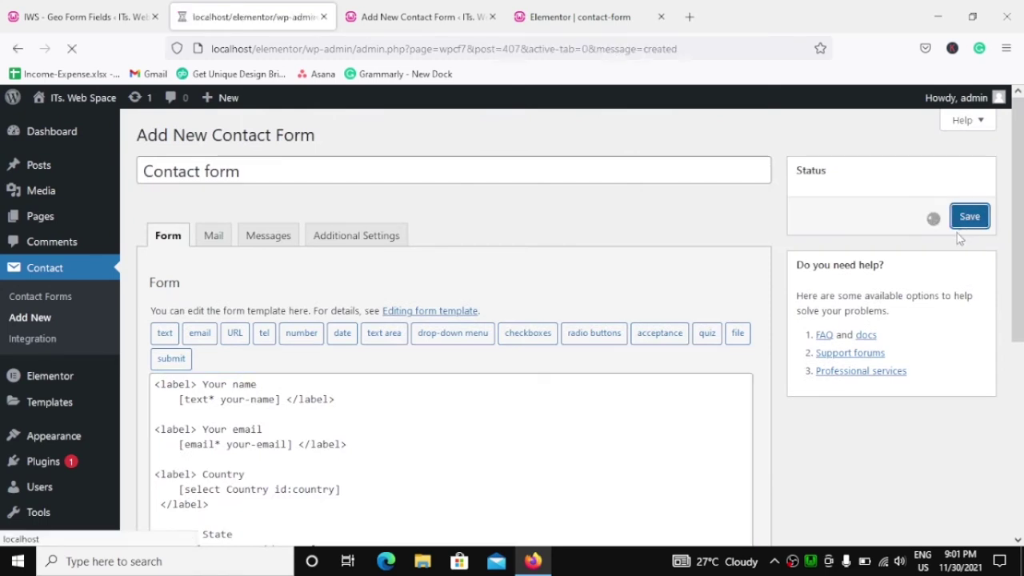
left_click(407, 269)
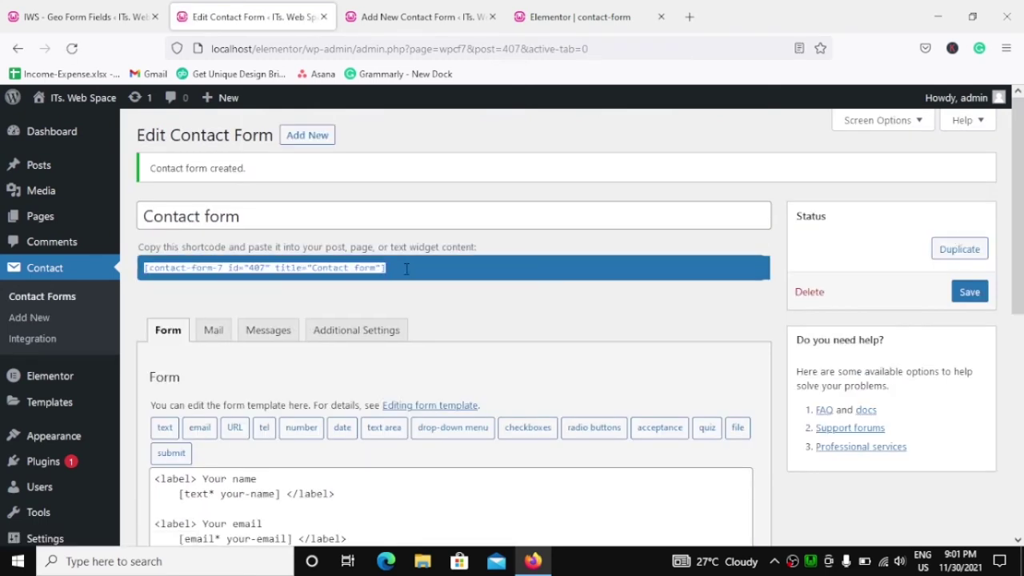
right_click(360, 271)
left_click(380, 357)
left_click(424, 5)
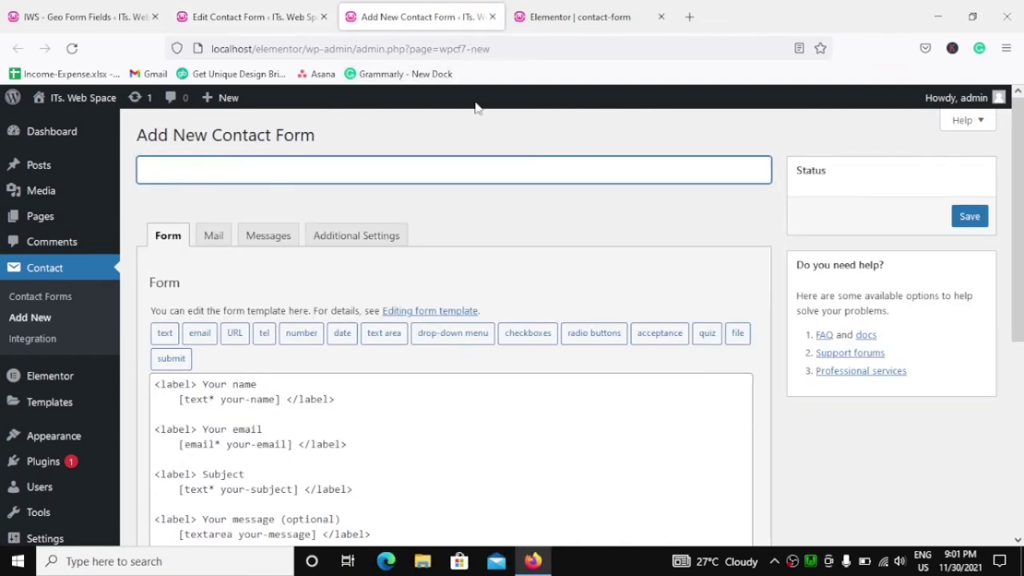
left_click(492, 16)
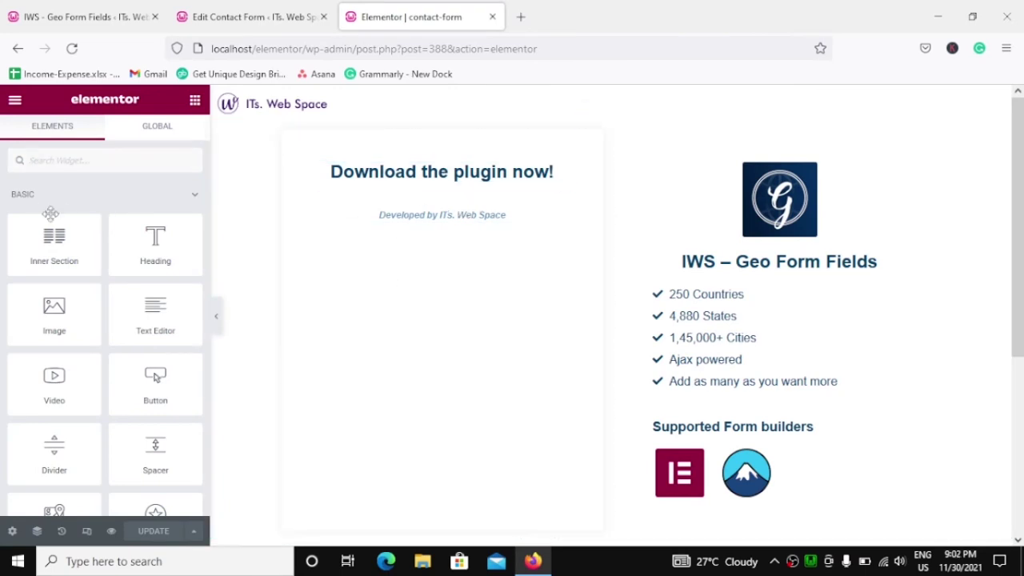
Step: Add a Shortcode widget under the download heading with the form shortcode, update, and preview
left_click(100, 163)
type("s")
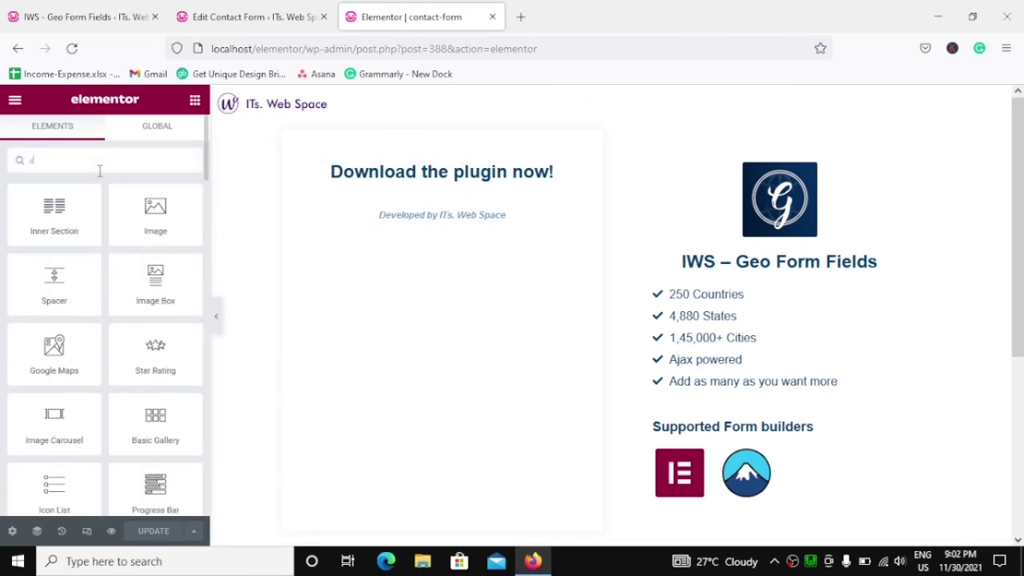
type("ho")
left_click_drag(67, 193, 440, 183)
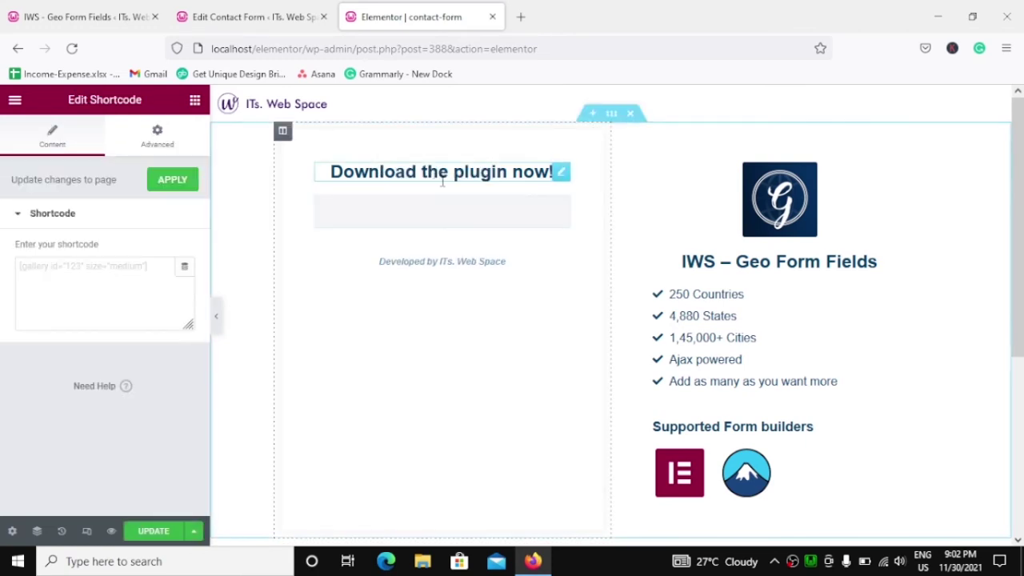
left_click(62, 276)
key("ctrl+v")
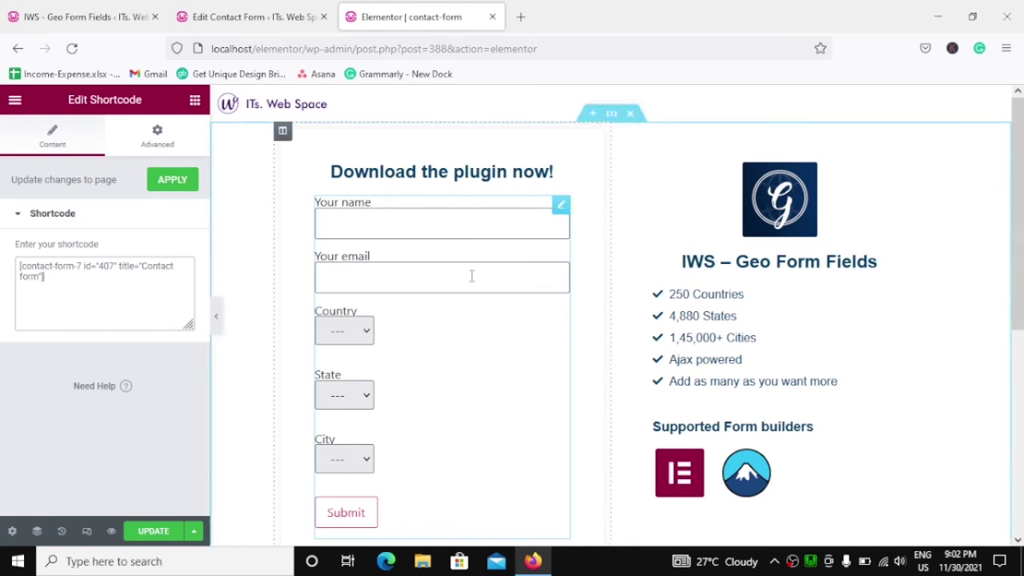
left_click(158, 531)
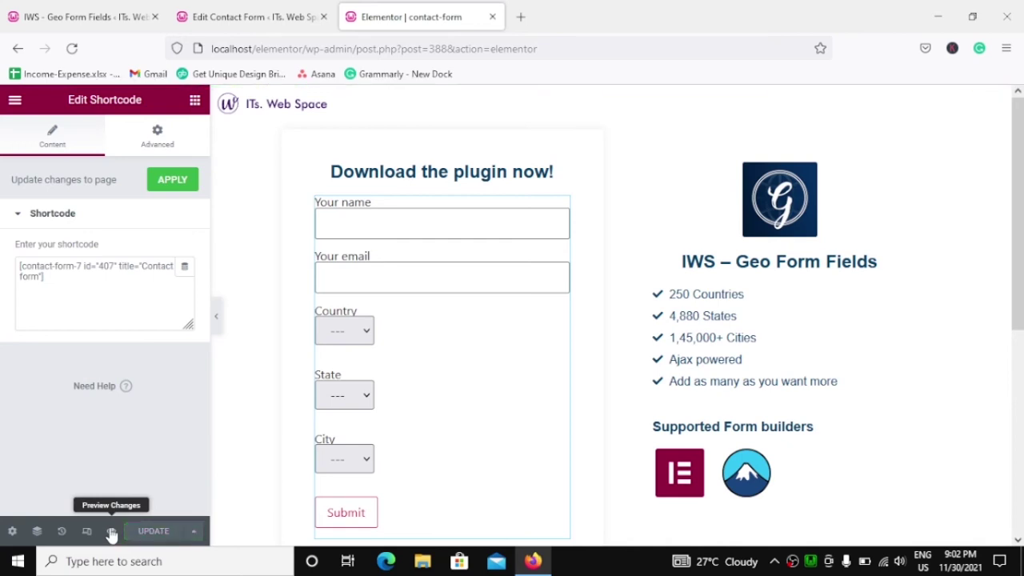
left_click(112, 532)
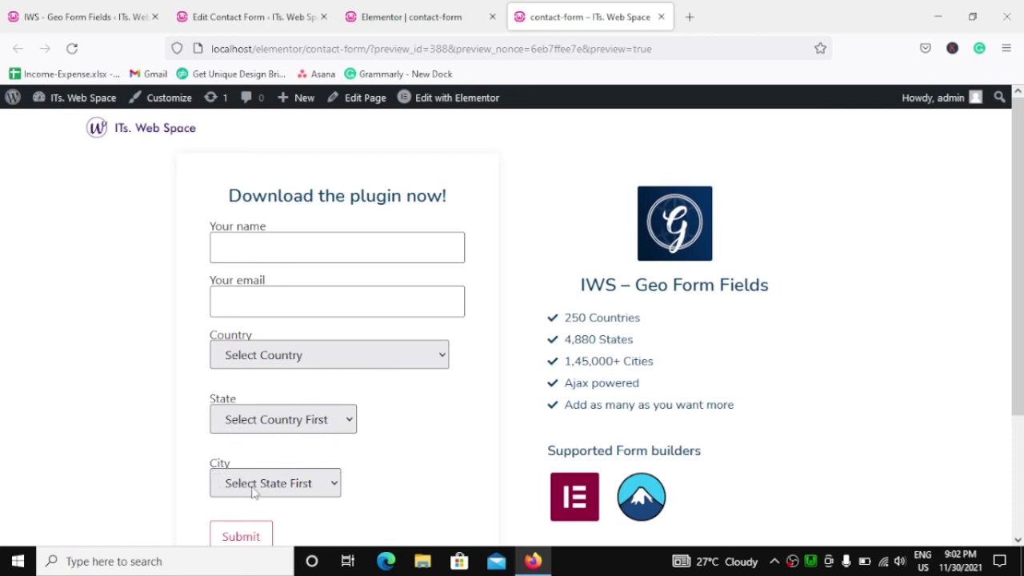
left_click(311, 359)
scroll(328, 248, "down", 10)
scroll(328, 244, "up", 10)
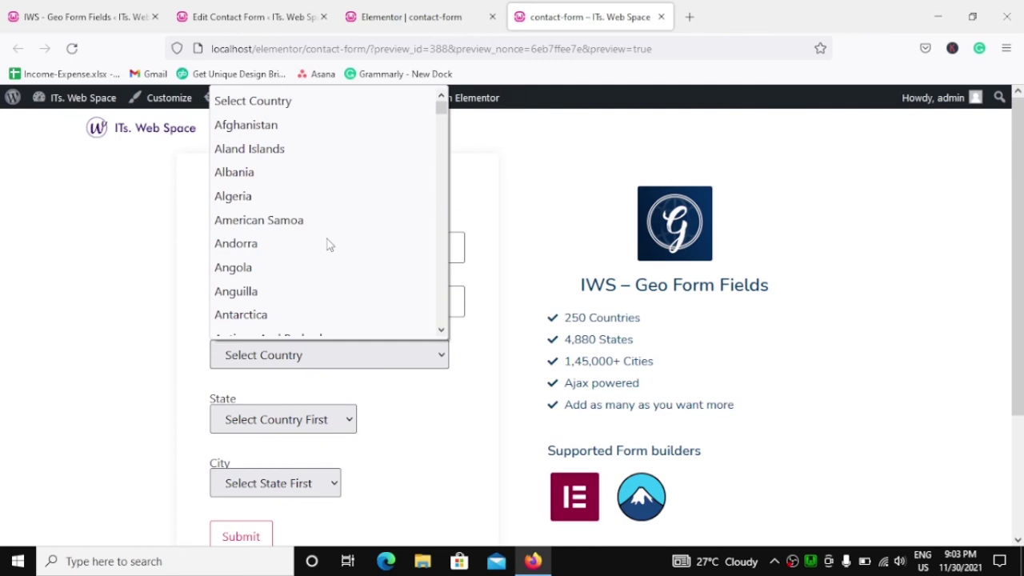
scroll(328, 244, "down", 14)
scroll(328, 240, "down", 18)
scroll(327, 236, "up", 4)
left_click(269, 137)
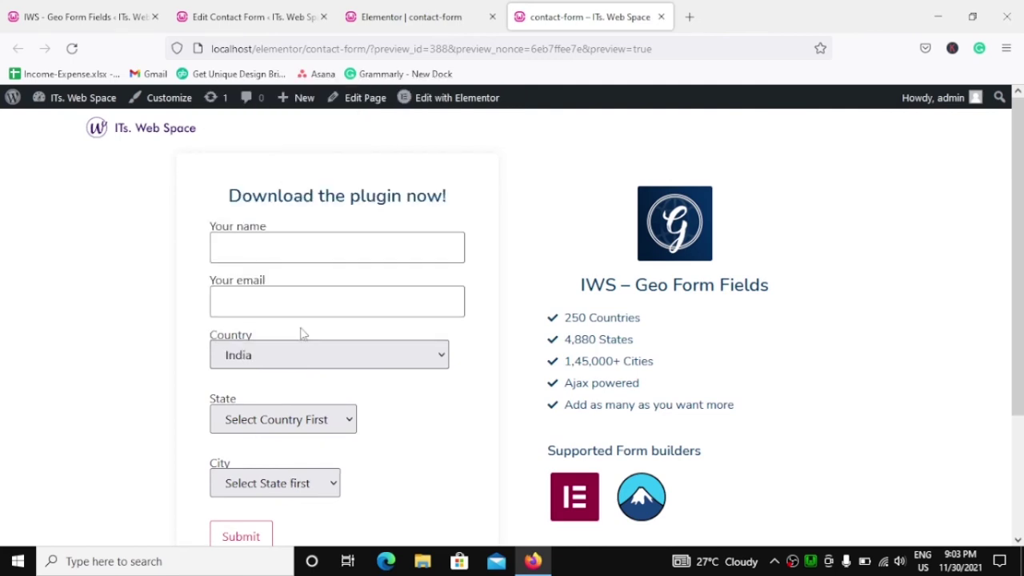
left_click(298, 419)
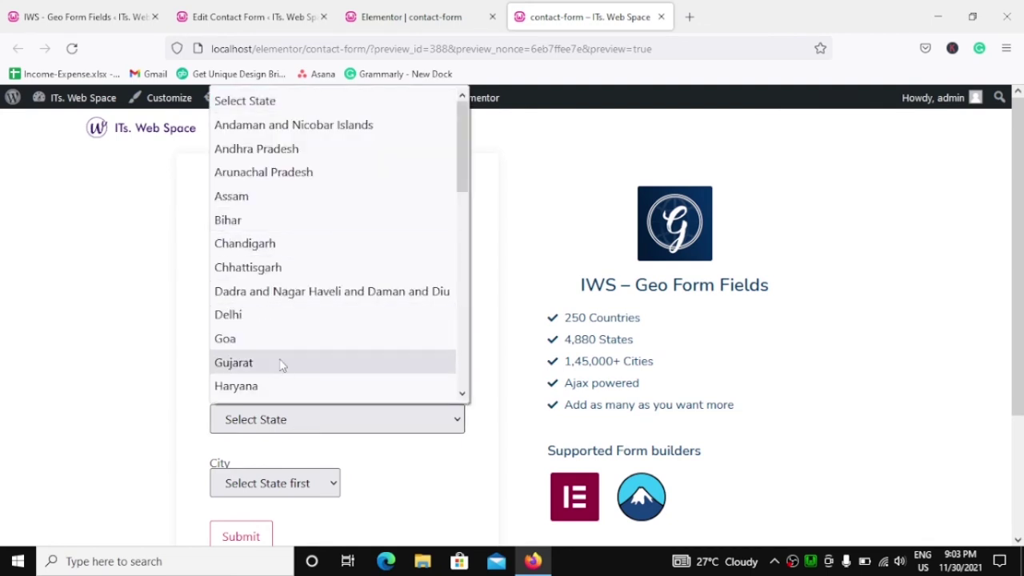
scroll(282, 364, "down", 5)
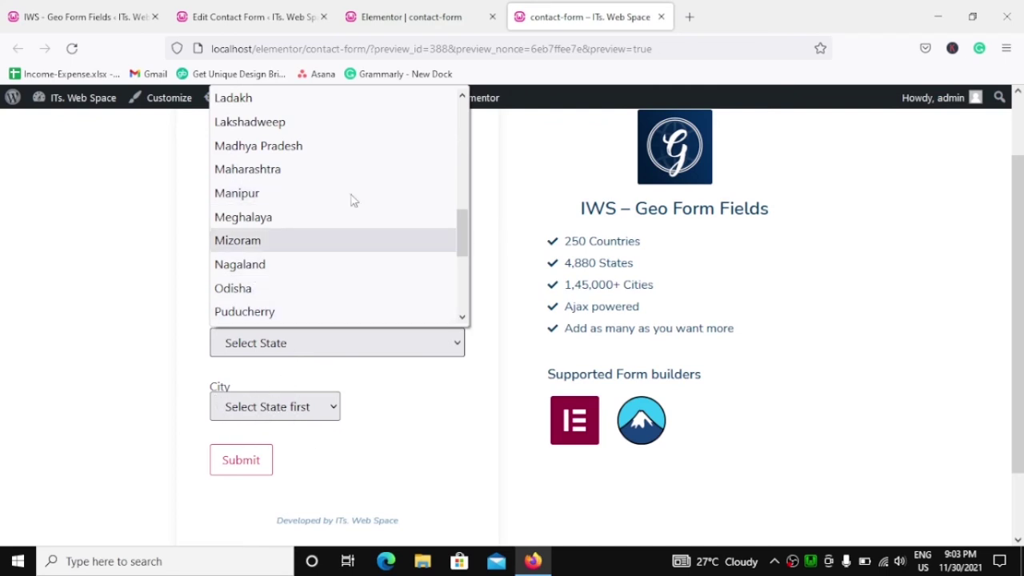
left_click(259, 240)
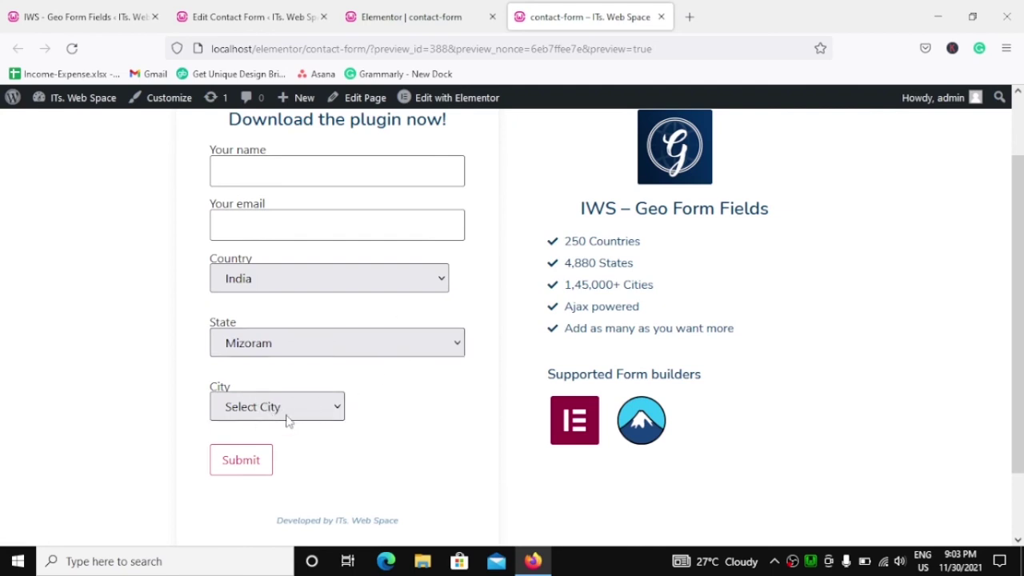
left_click(320, 404)
scroll(278, 288, "down", 2)
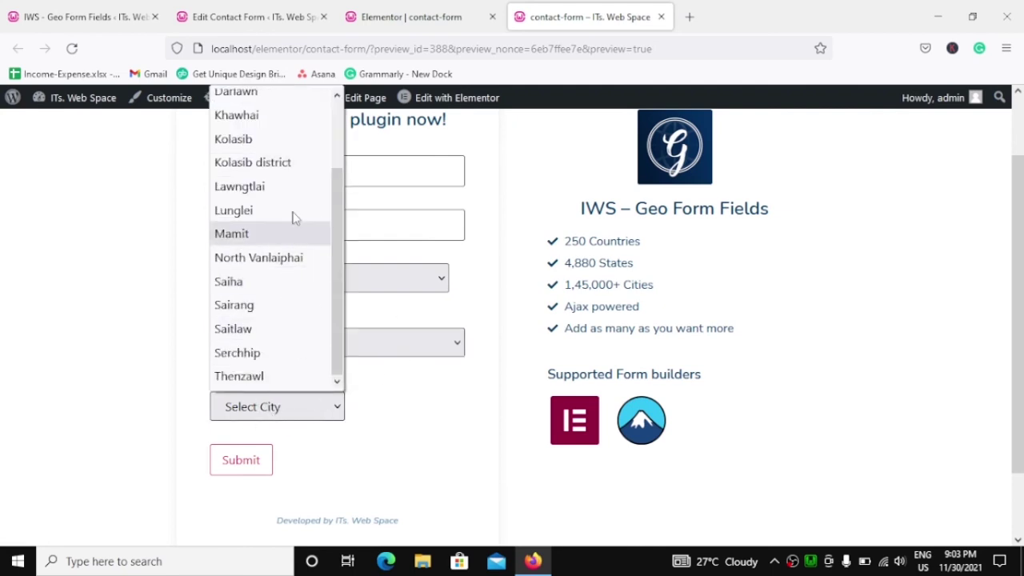
left_click(272, 257)
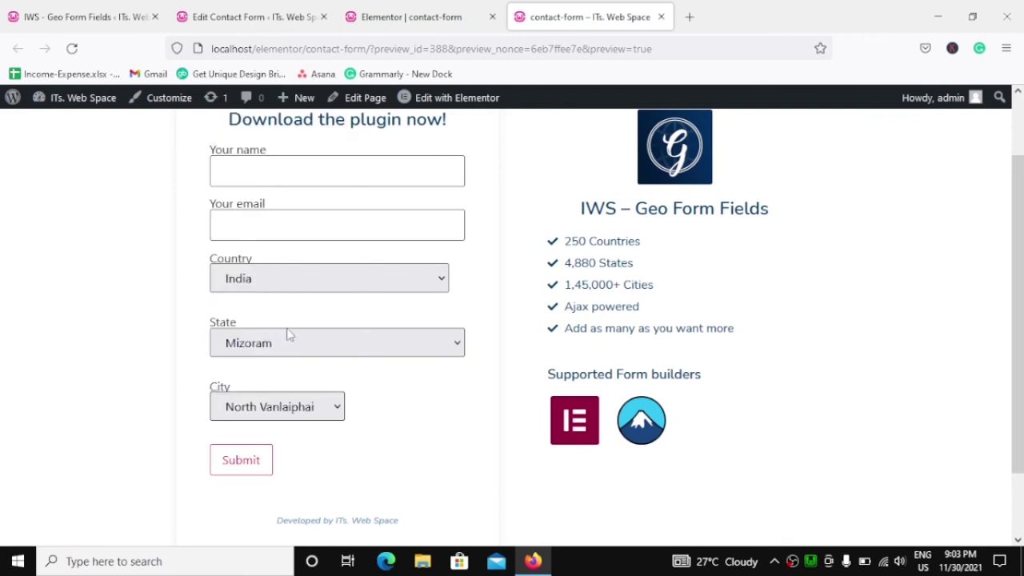
left_click(285, 344)
scroll(308, 240, "up", 5)
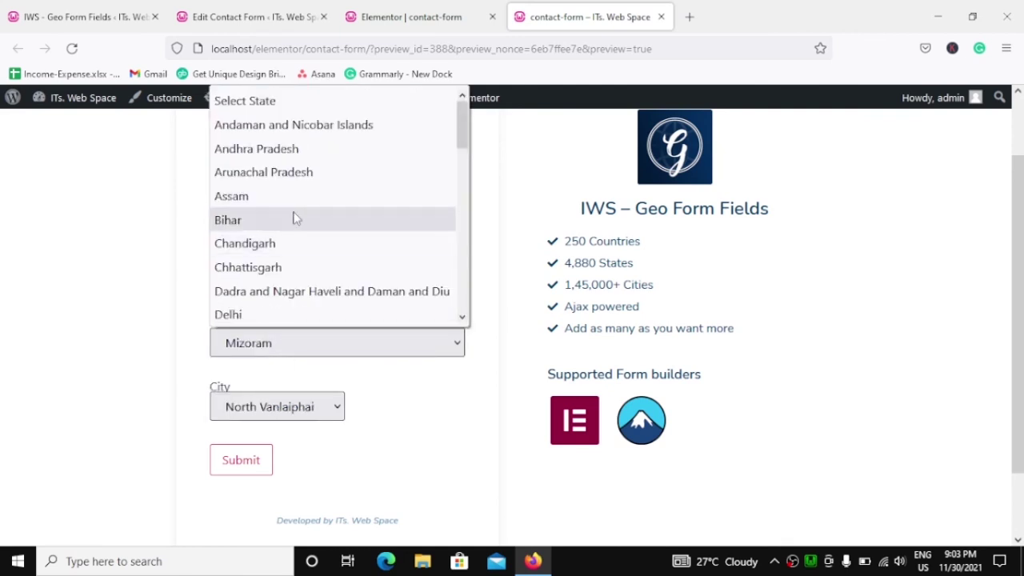
left_click(293, 219)
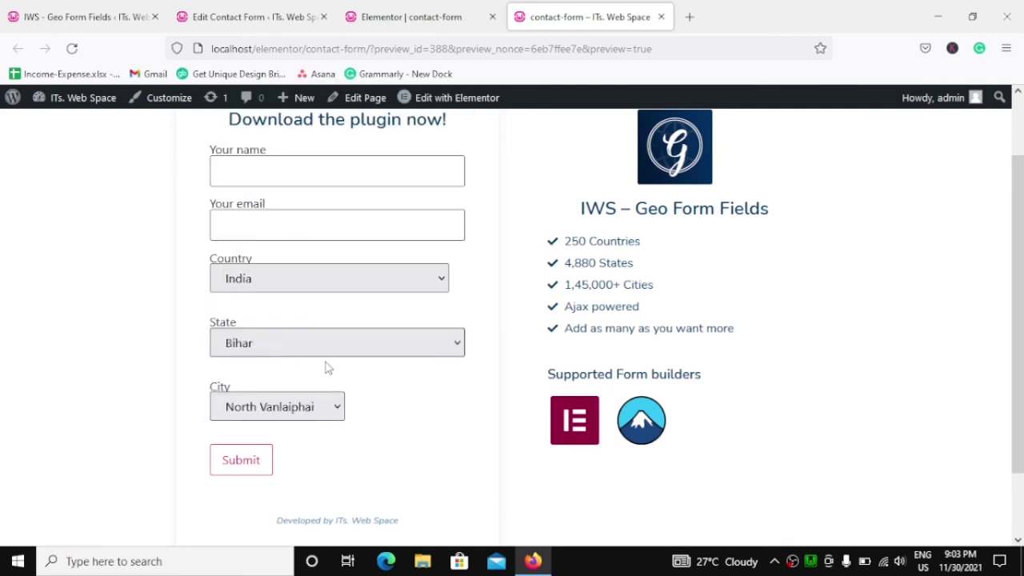
left_click(272, 411)
scroll(285, 304, "down", 15)
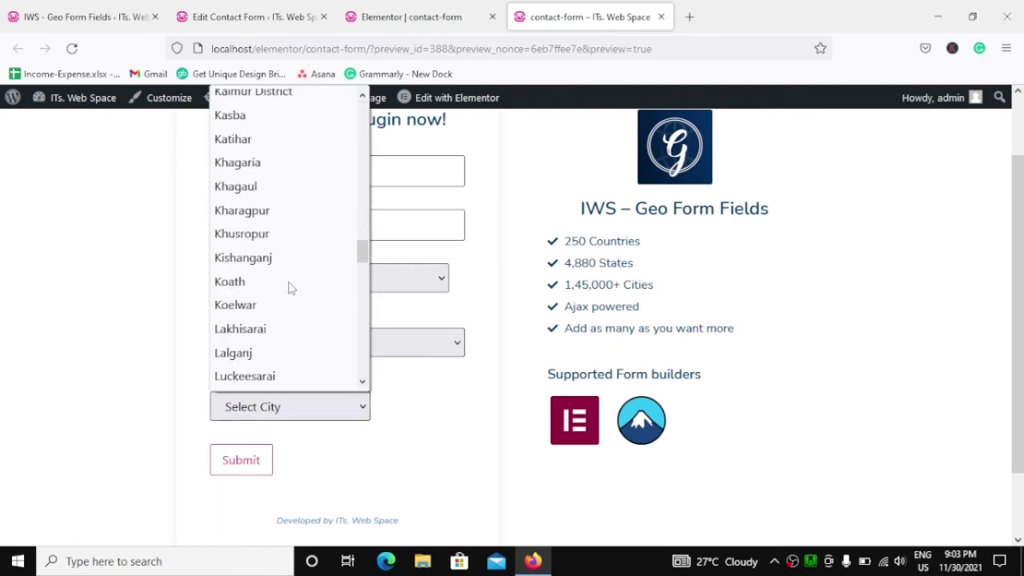
scroll(288, 290, "up", 15)
scroll(290, 287, "down", 5)
left_click(255, 276)
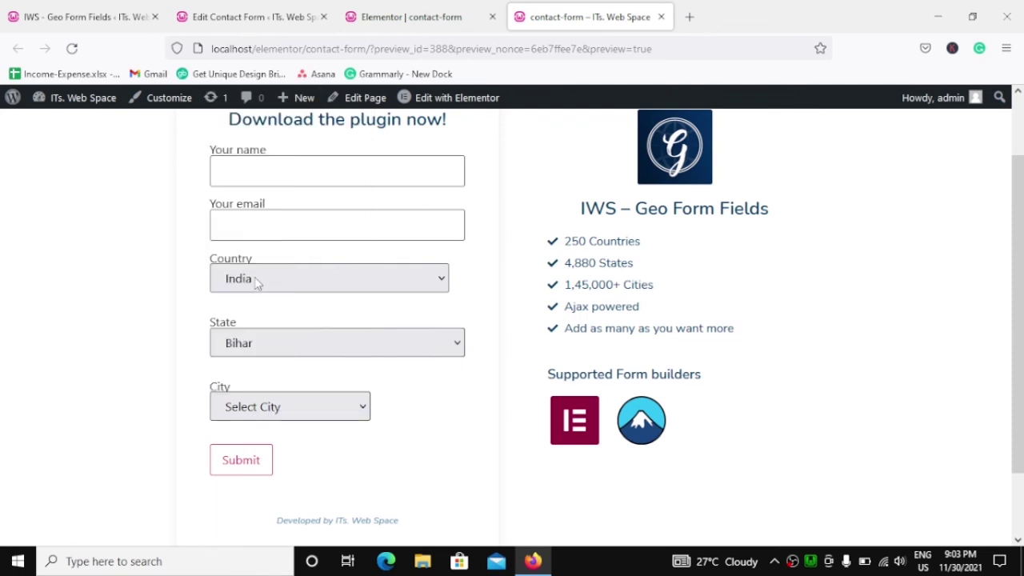
scroll(477, 354, "up", 2)
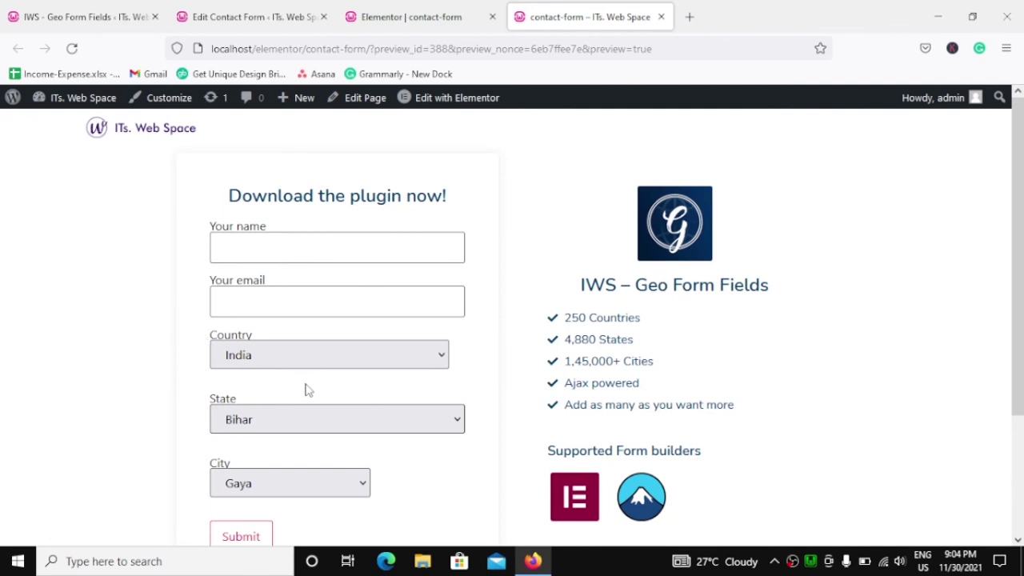
left_click(72, 48)
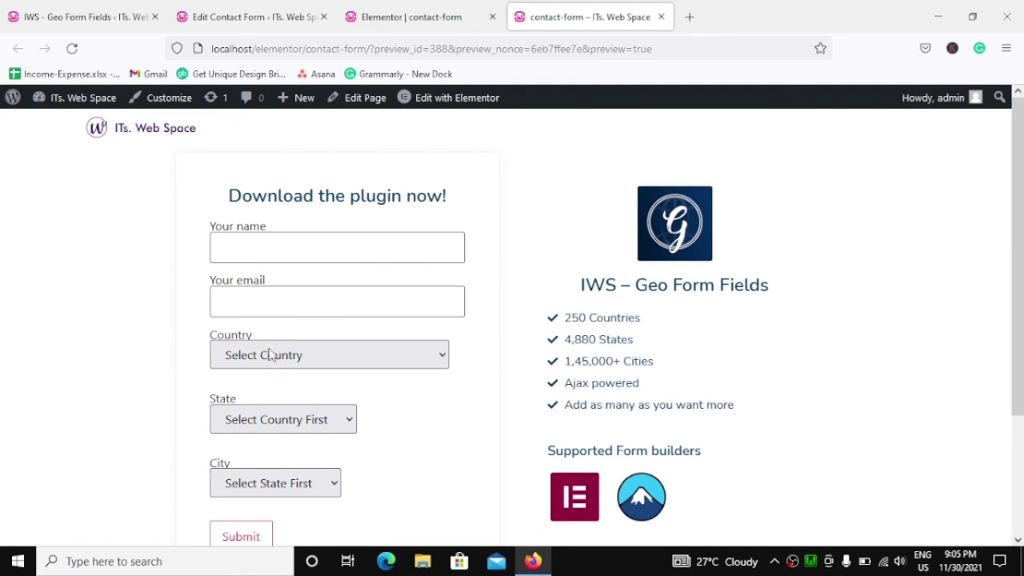
Step: Rename the form's Country label to Nation and save the contact form
left_click_drag(210, 335, 254, 340)
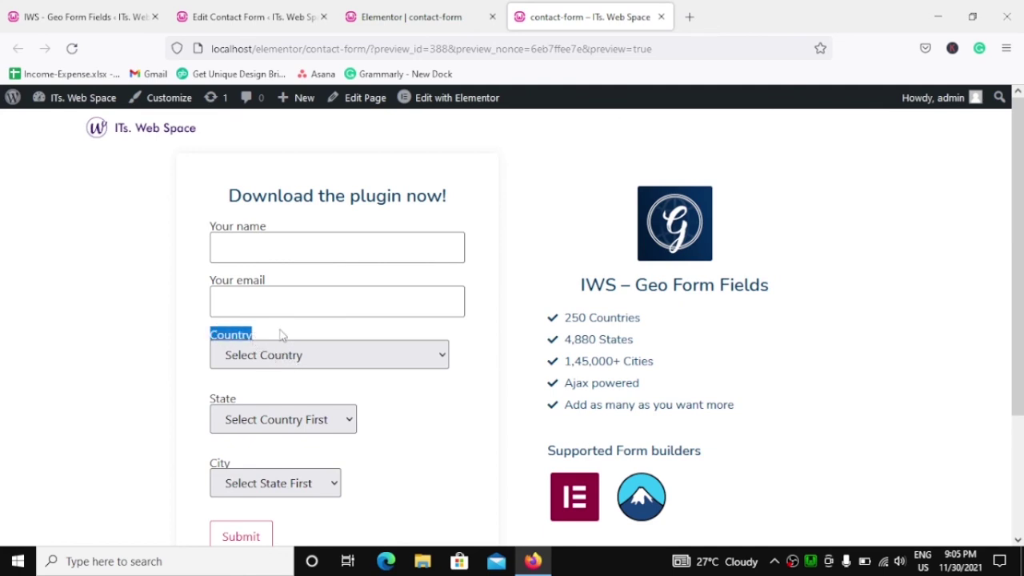
left_click(286, 11)
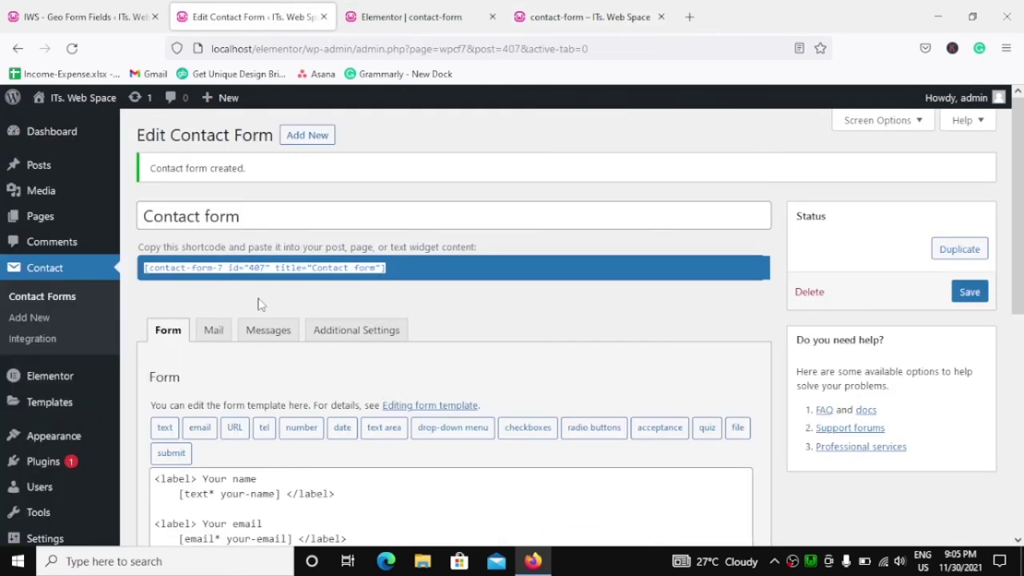
scroll(342, 329, "down", 3)
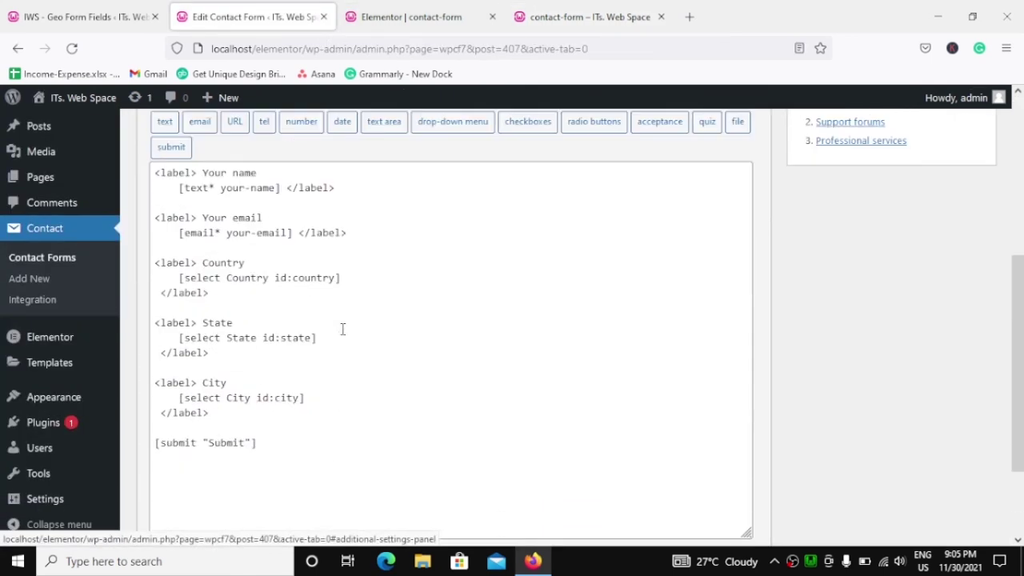
double_click(221, 263)
type("Nation")
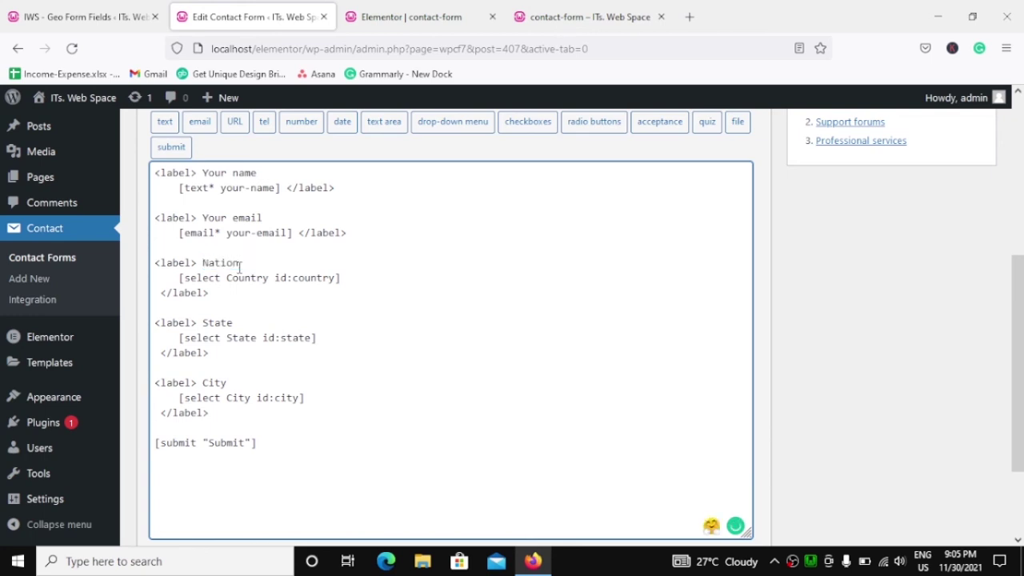
scroll(1000, 352, "up", 5)
left_click(970, 293)
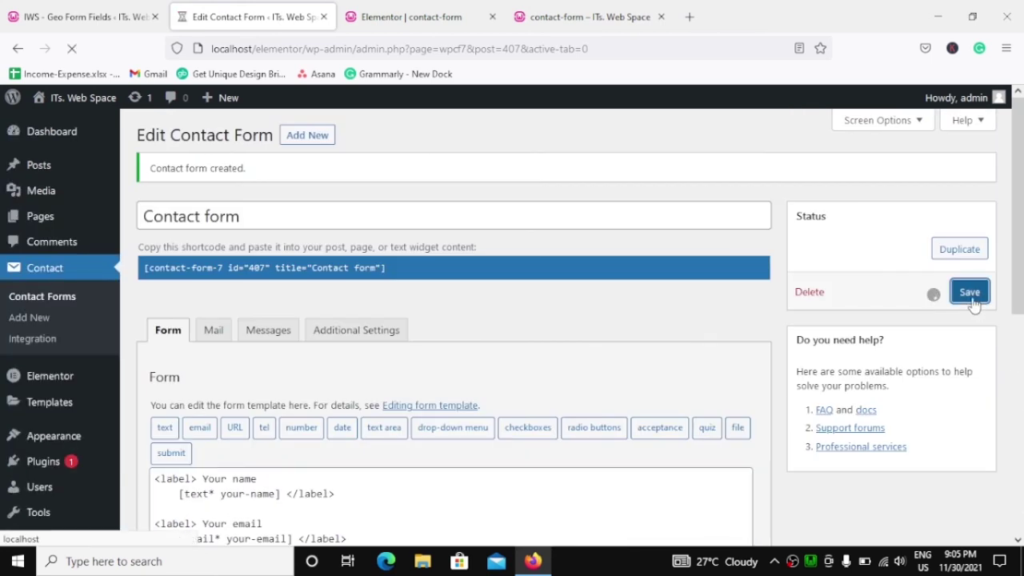
Step: Reload the preview to confirm the Nation label, then return to Geo Form Fields settings
left_click(588, 17)
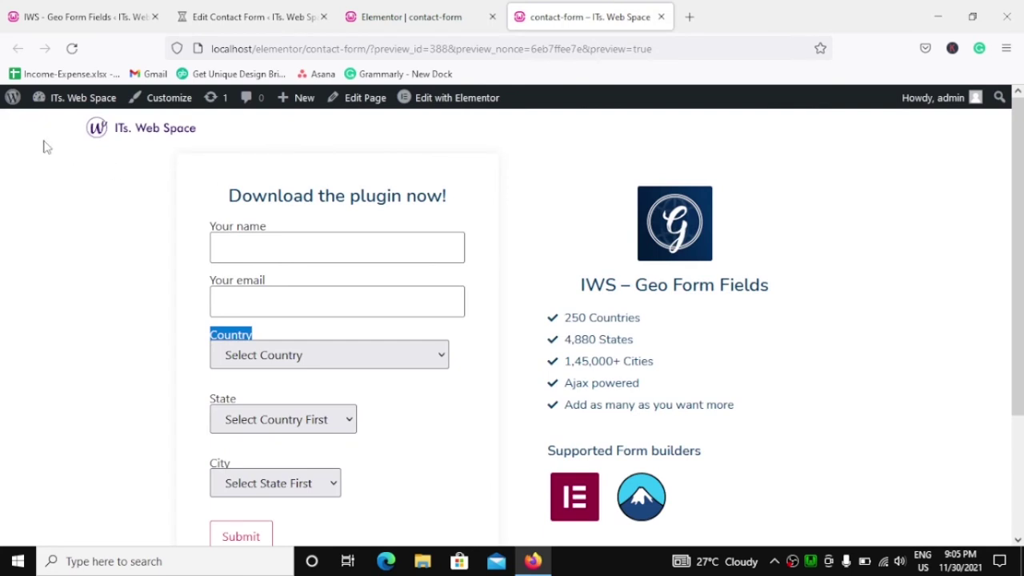
left_click(71, 48)
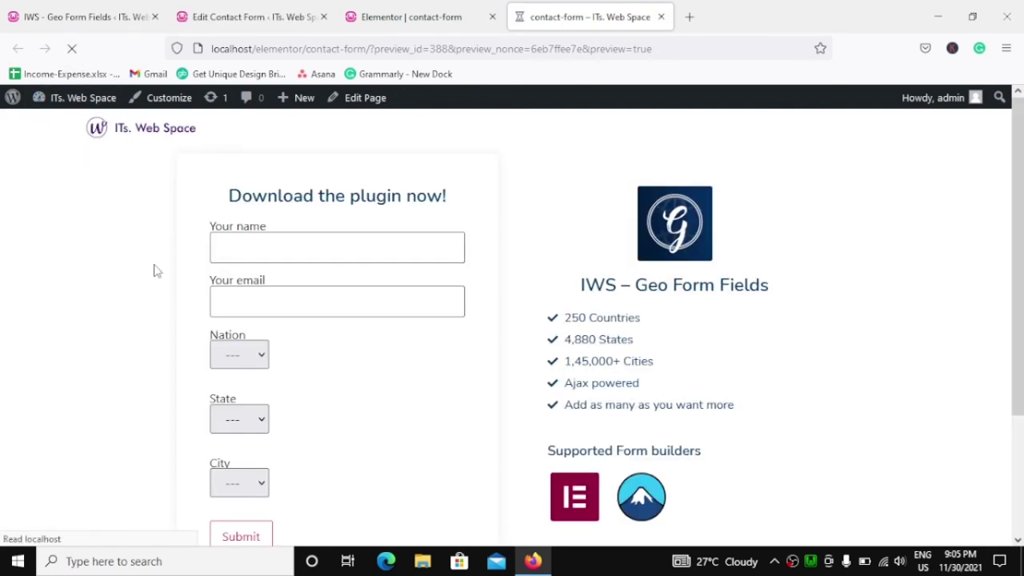
left_click_drag(212, 336, 250, 336)
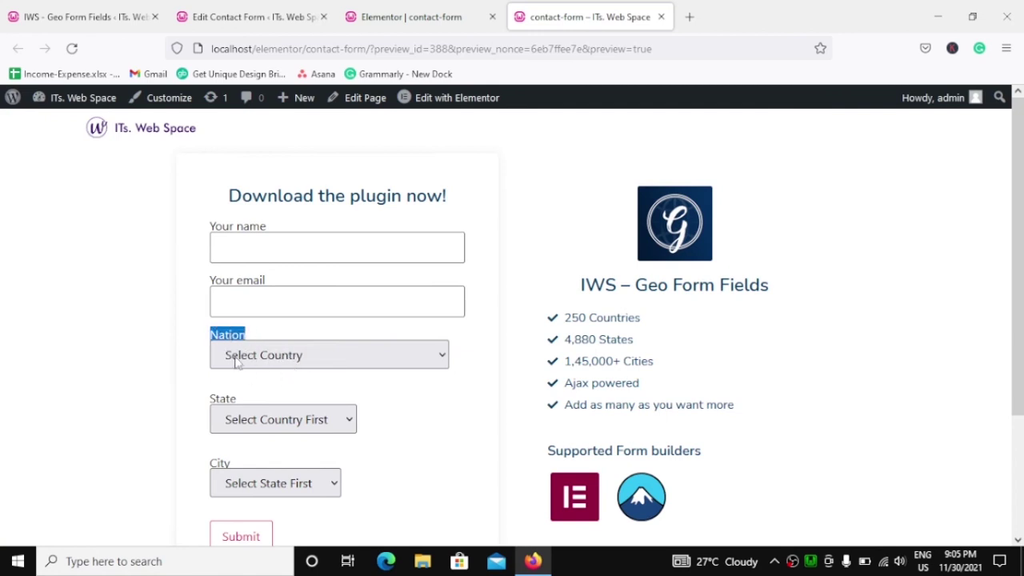
left_click(280, 340)
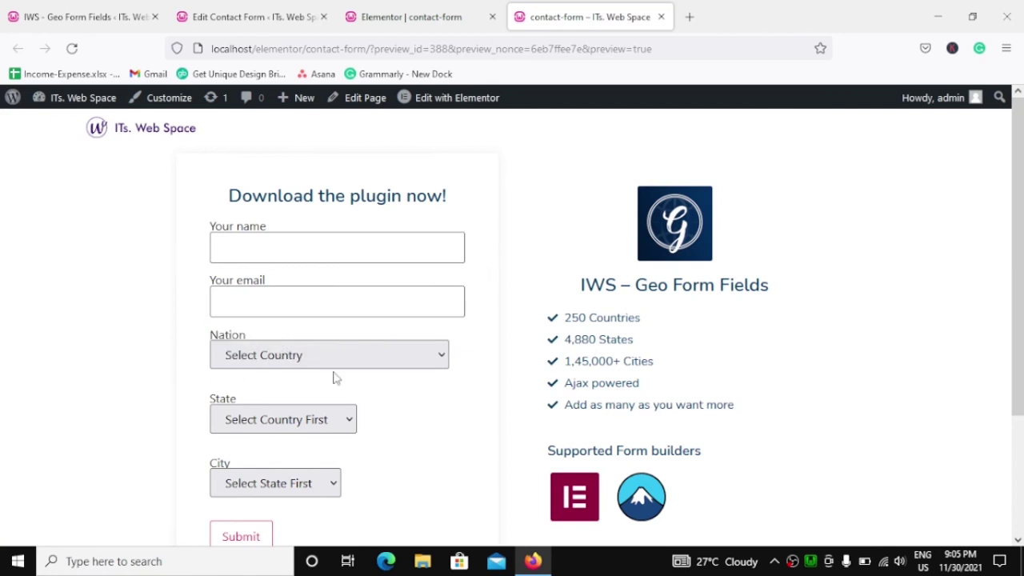
left_click(81, 10)
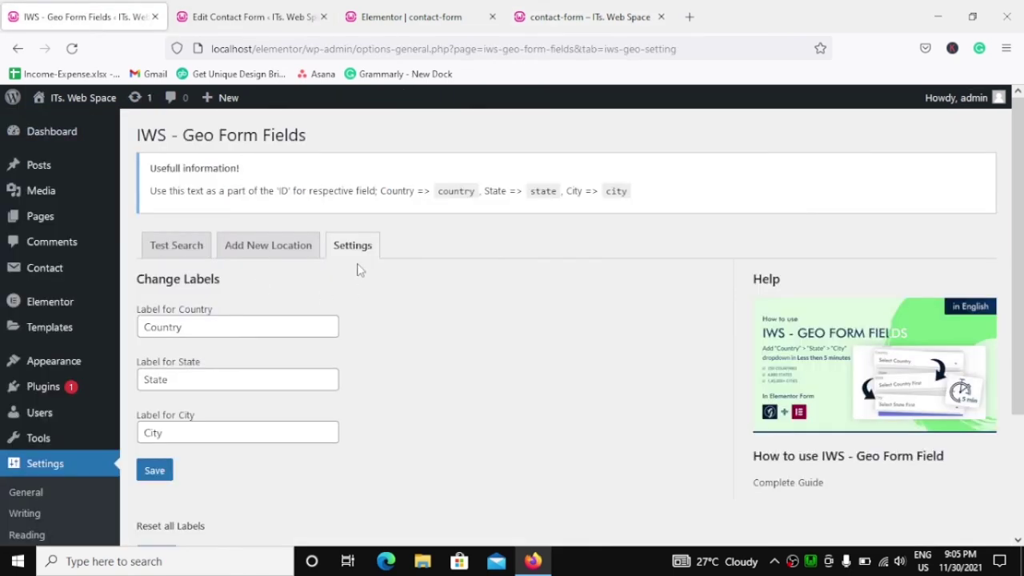
Step: Change 'Label for Country' to 'Nation', save the settings, and reload the contact-form preview
double_click(197, 330)
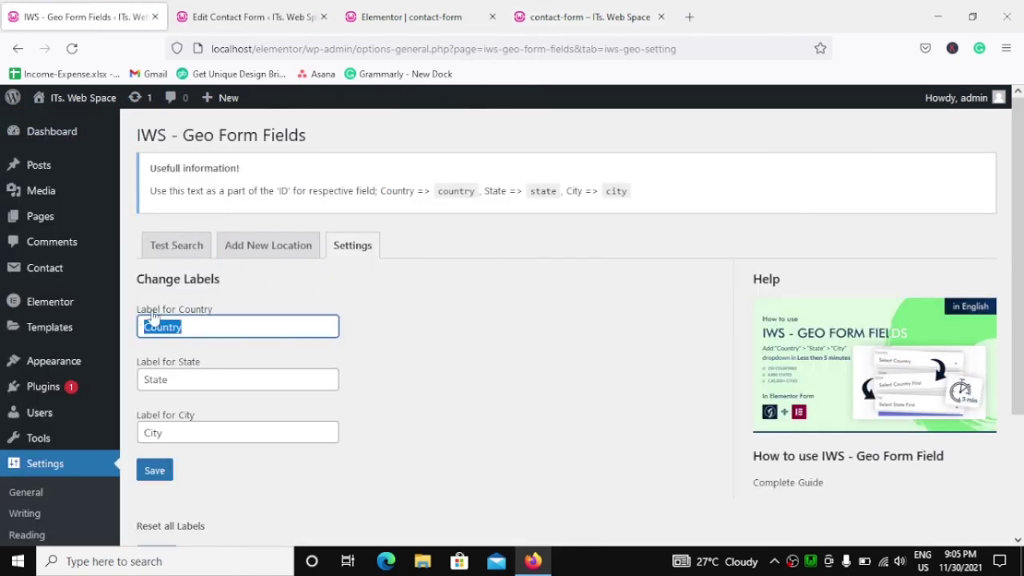
type("Nation")
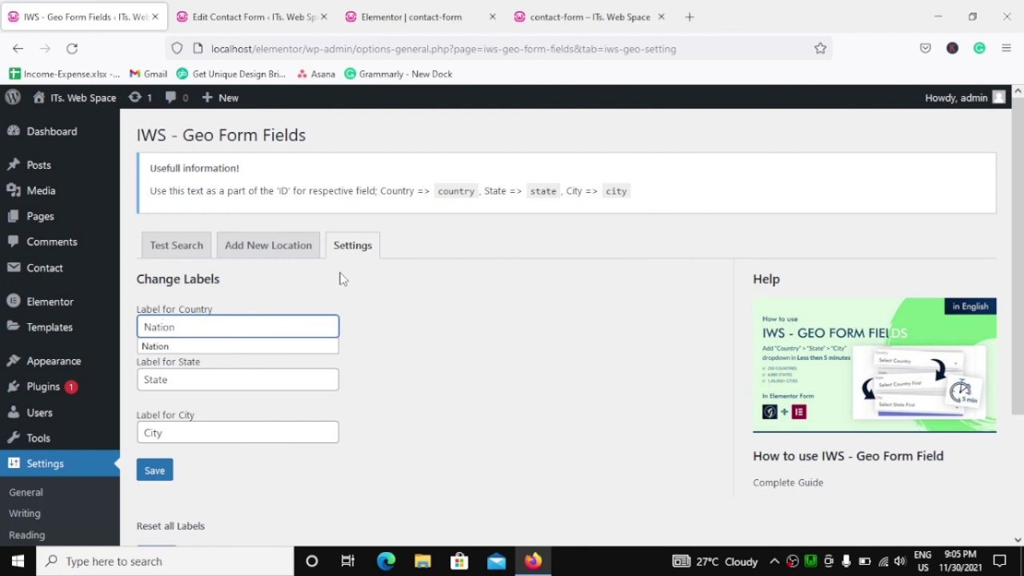
left_click(340, 278)
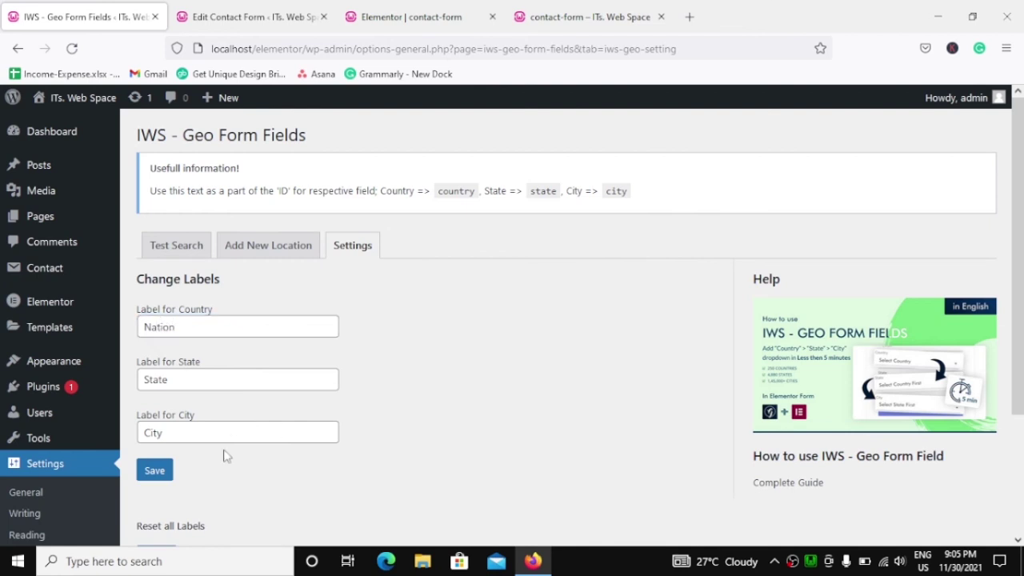
left_click(154, 471)
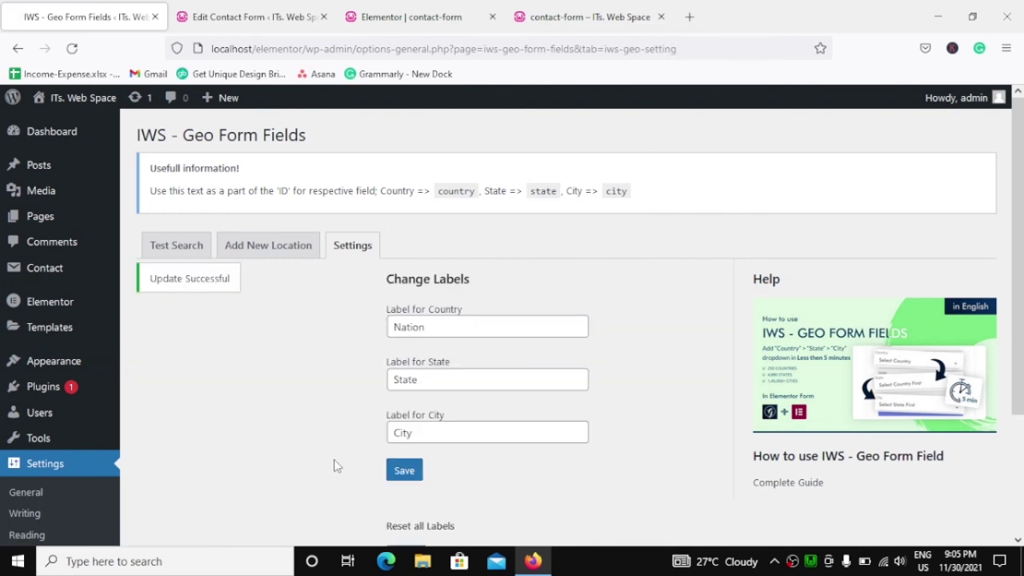
left_click(169, 235)
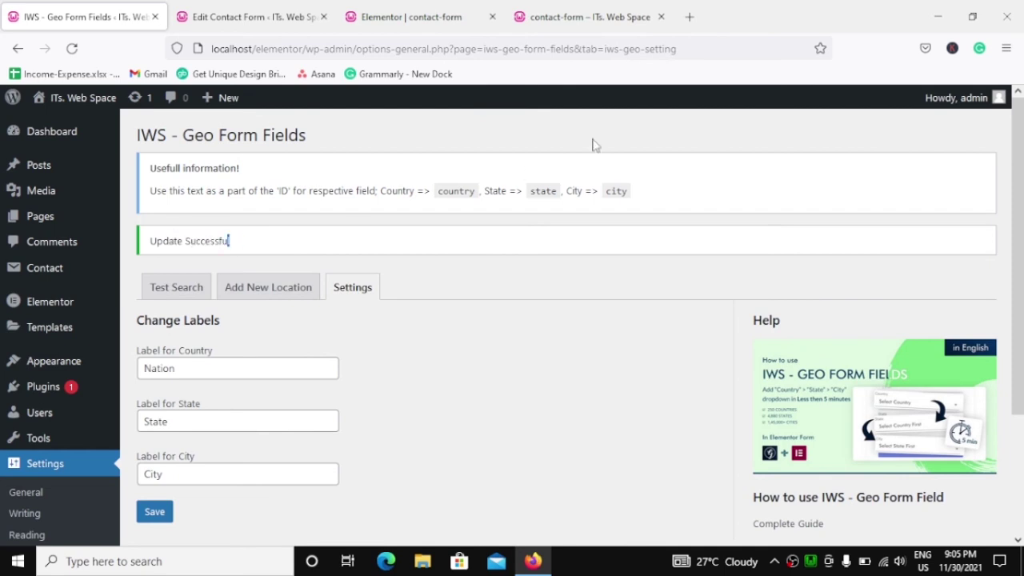
left_click(591, 16)
left_click(71, 48)
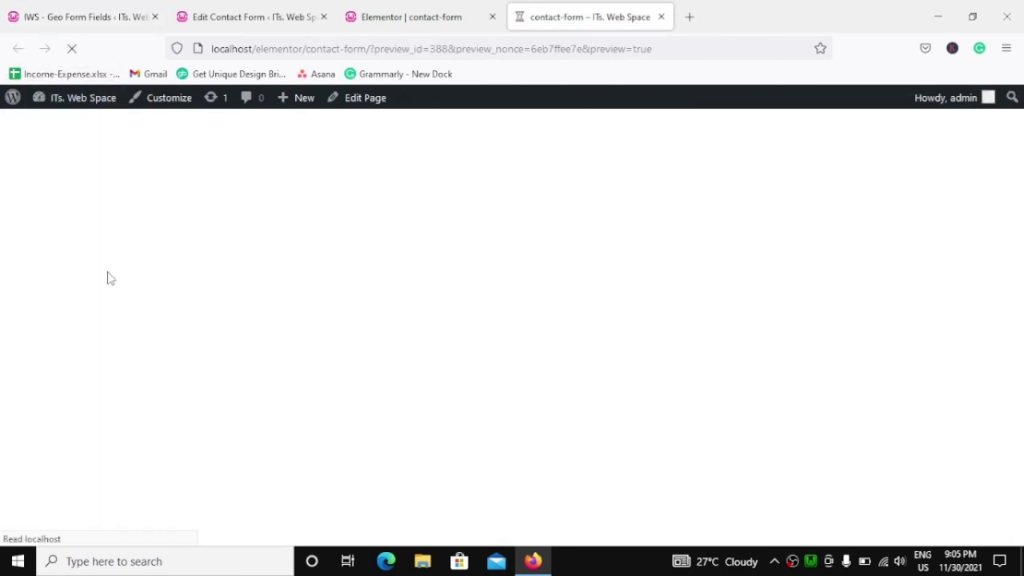